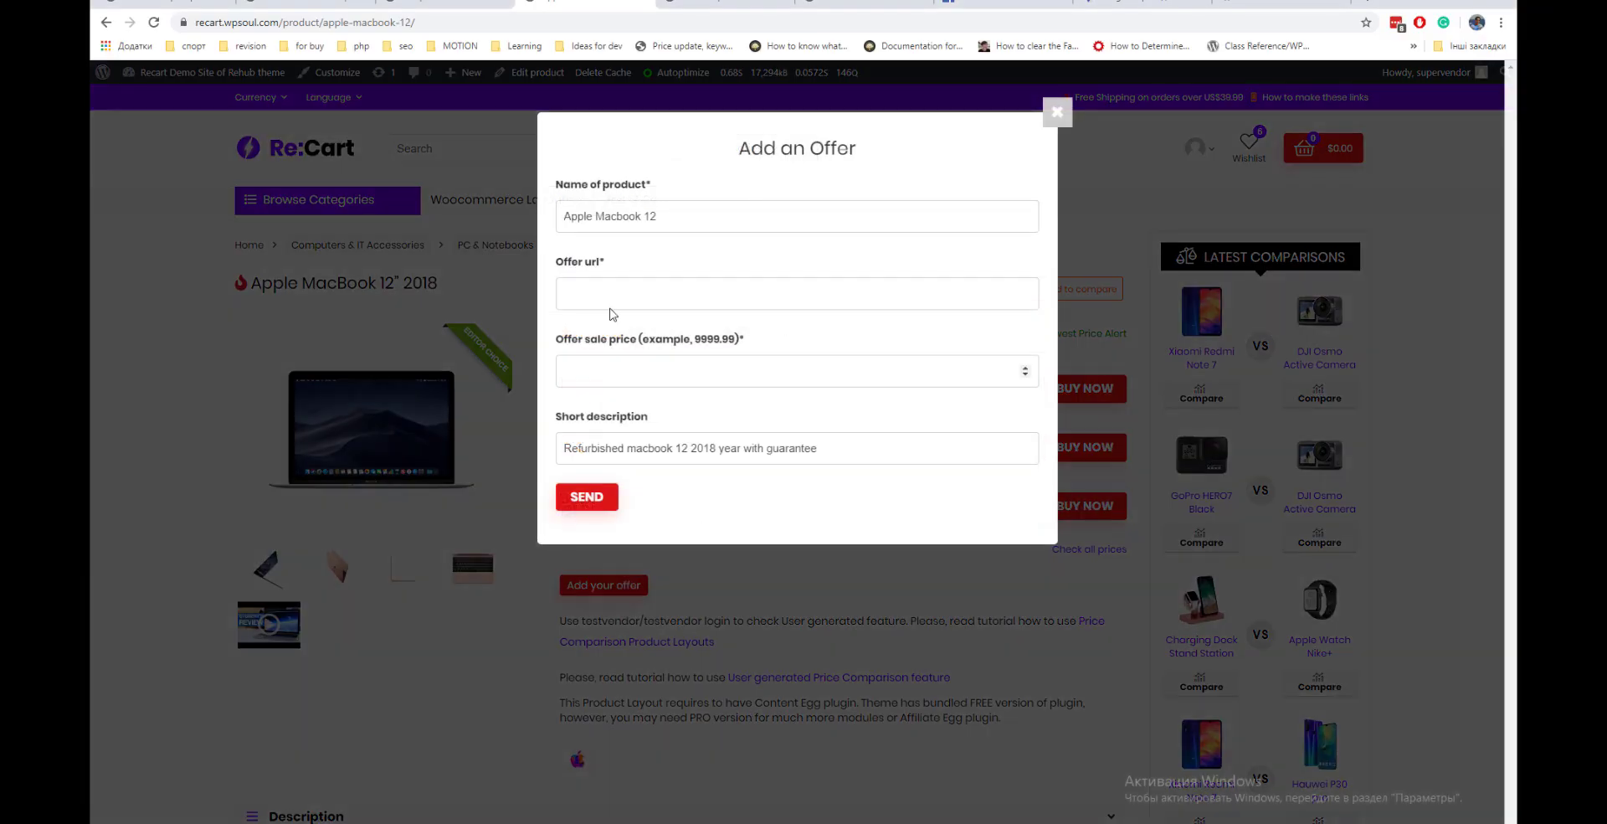
left_click(624, 294)
type("https://www.apple.com/shop/refurbished/mac/12-inch-macbook")
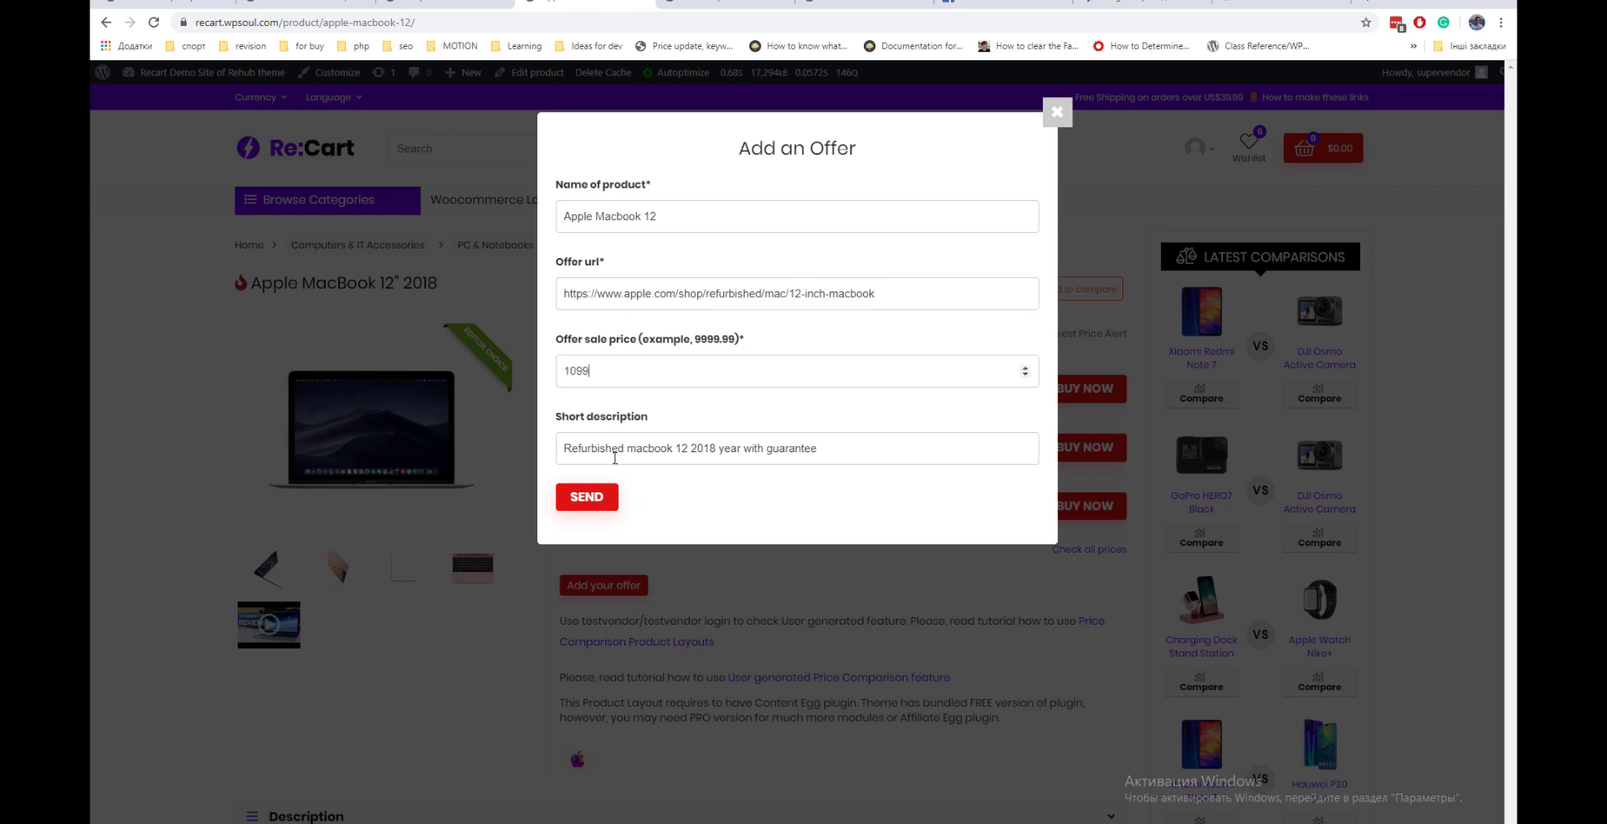
left_click(602, 505)
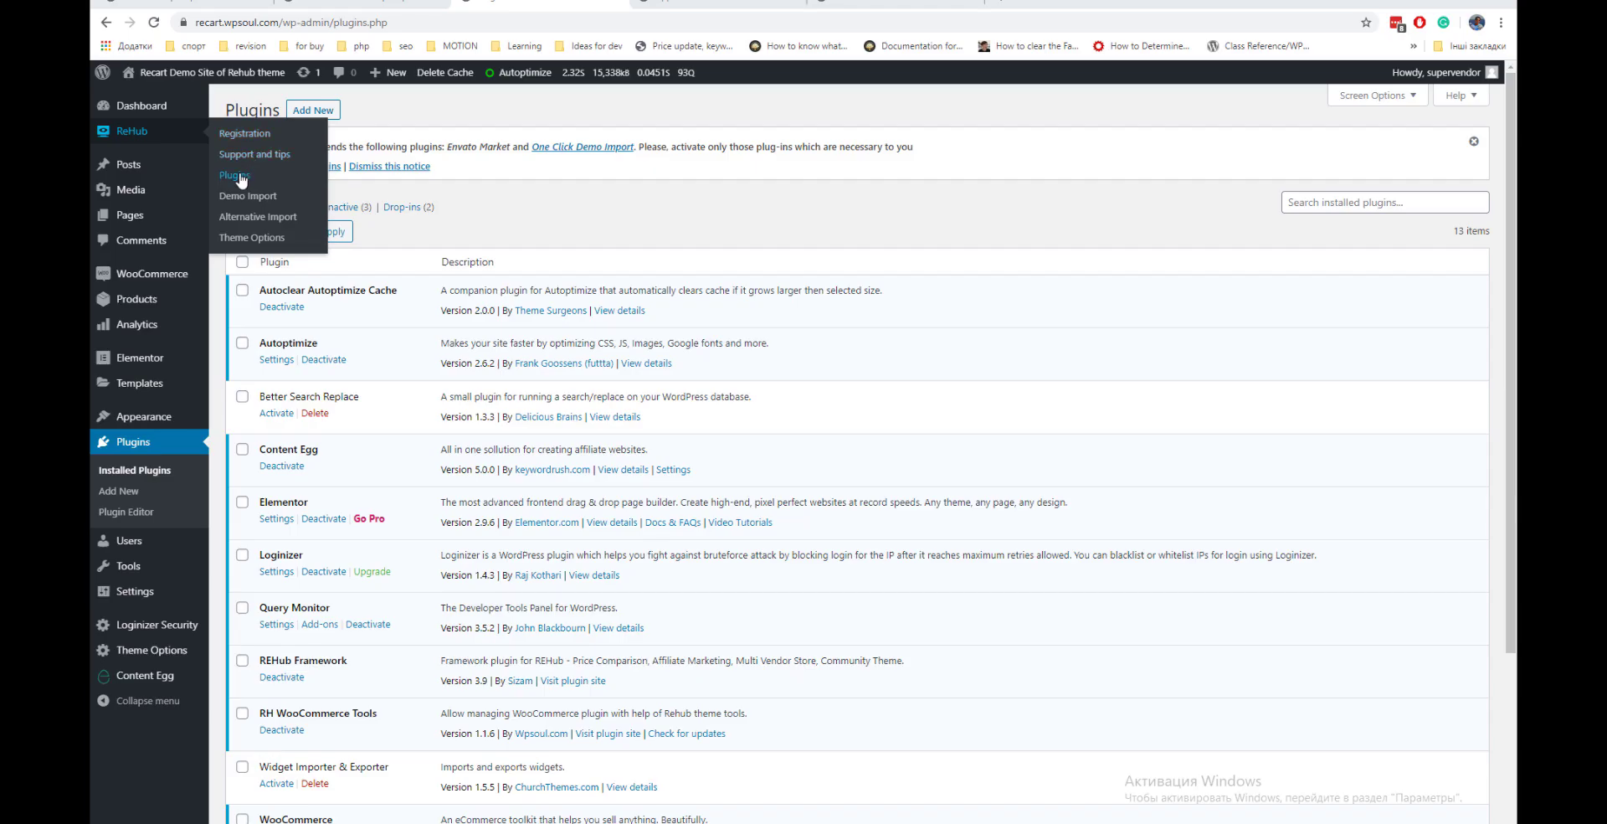
- Open the ReHub theme's plugins page in the WordPress admin and review the bundled and bonus plugins
left_click(241, 178)
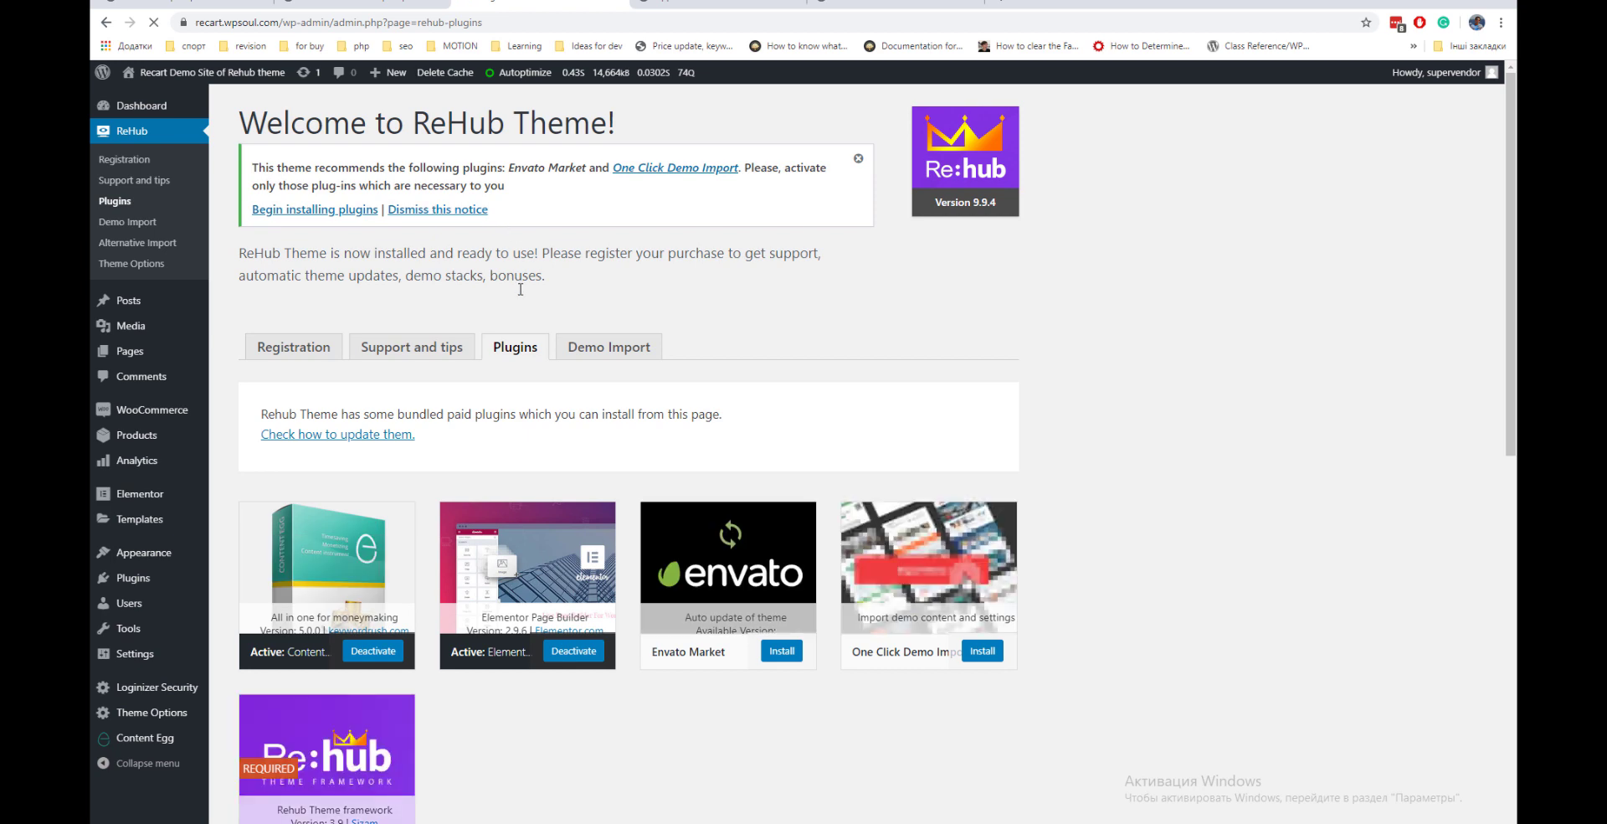
scroll(520, 288, "down", 3)
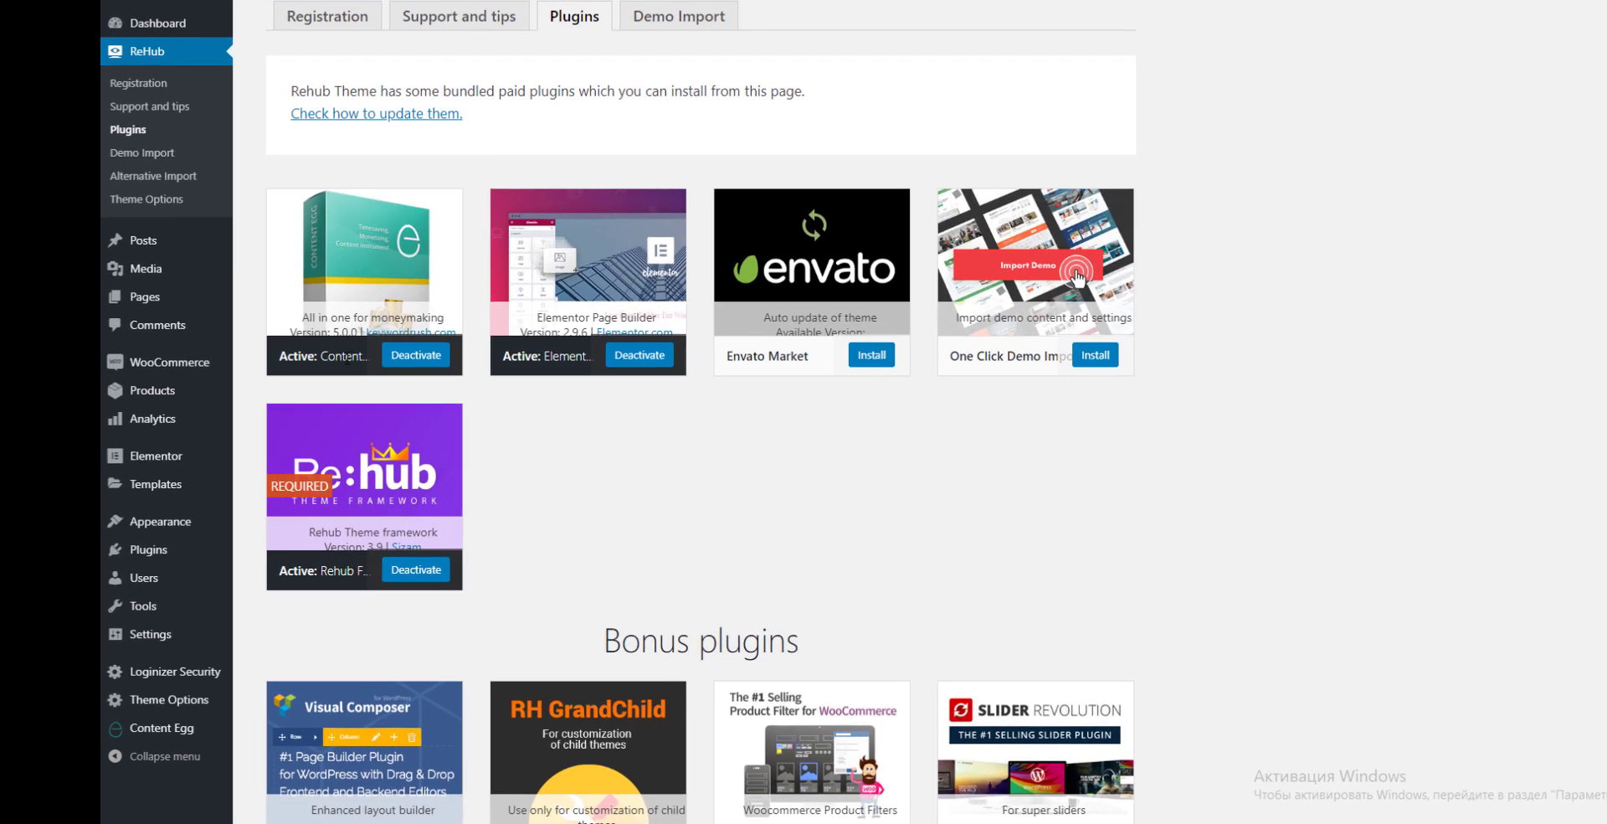
scroll(349, 360, "up", 3)
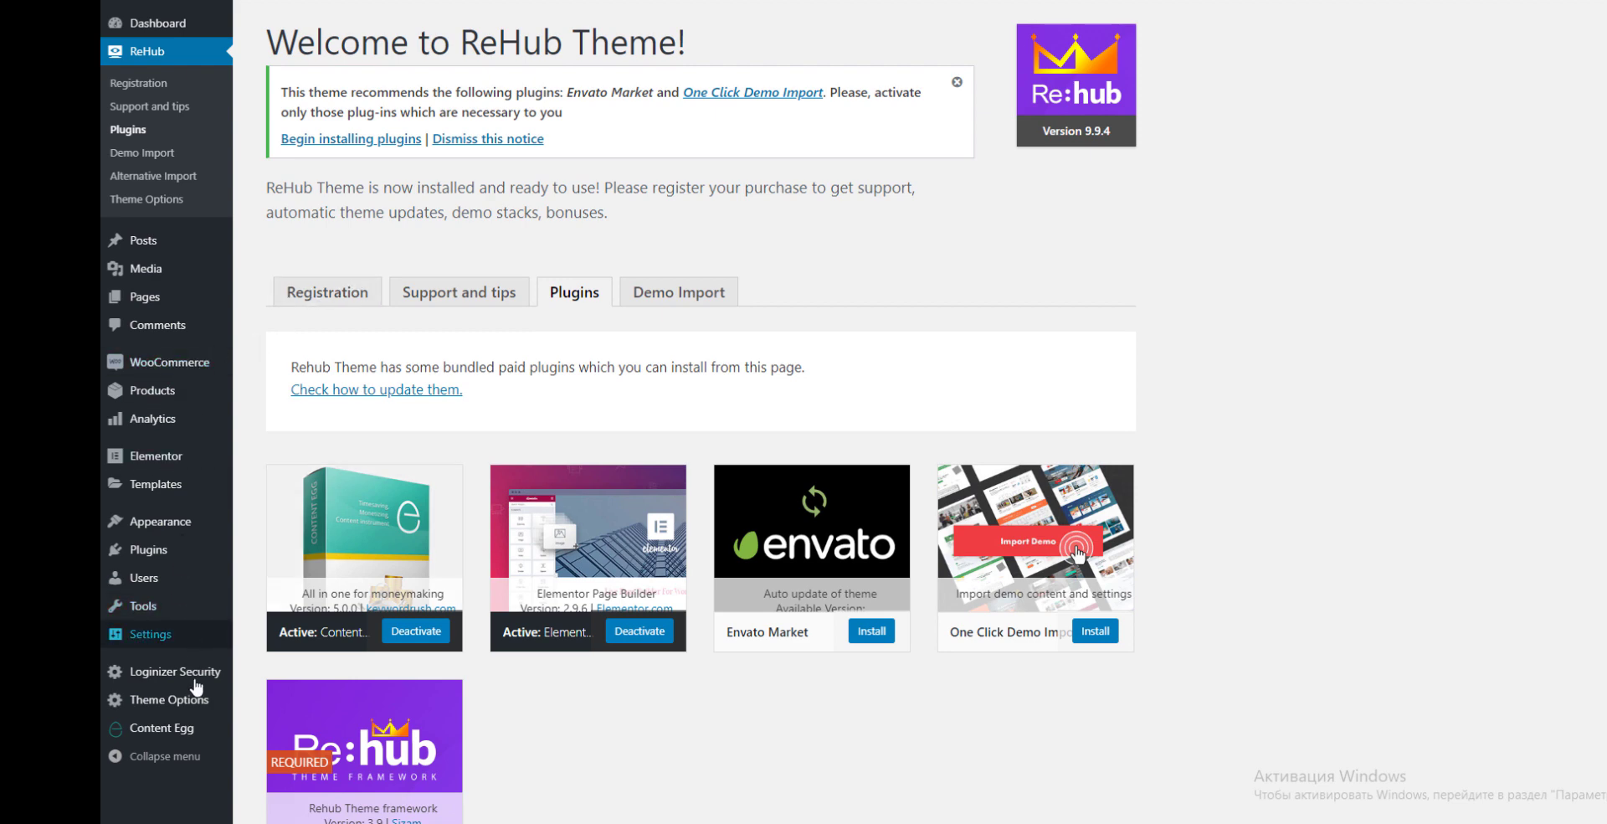
- In the Content Egg settings, set the Offer module's placement to Shortcodes only and save the settings
mouse_move(193, 729)
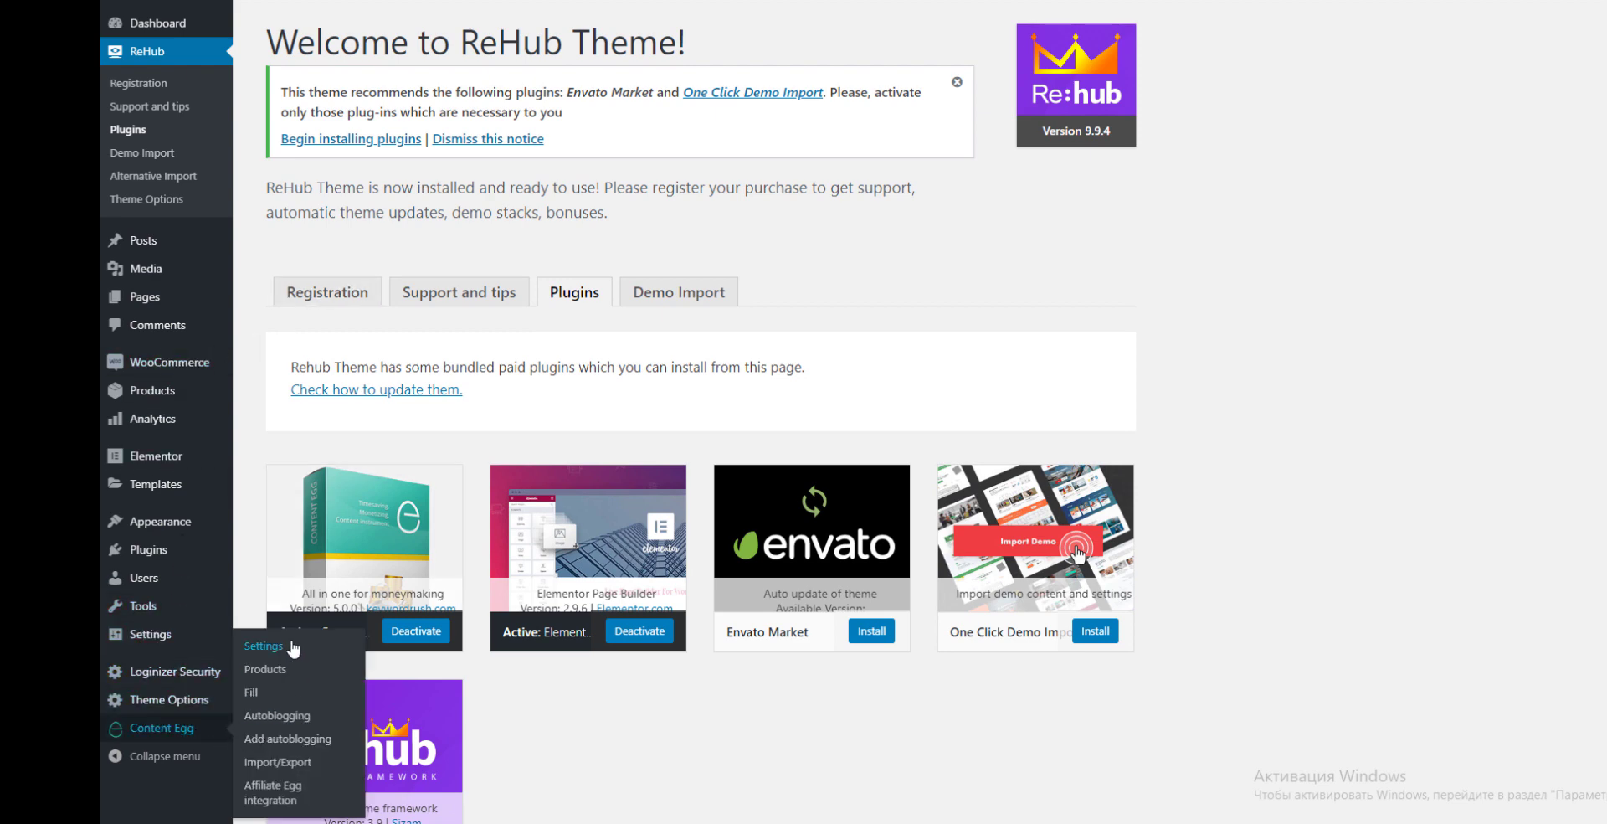
left_click(263, 646)
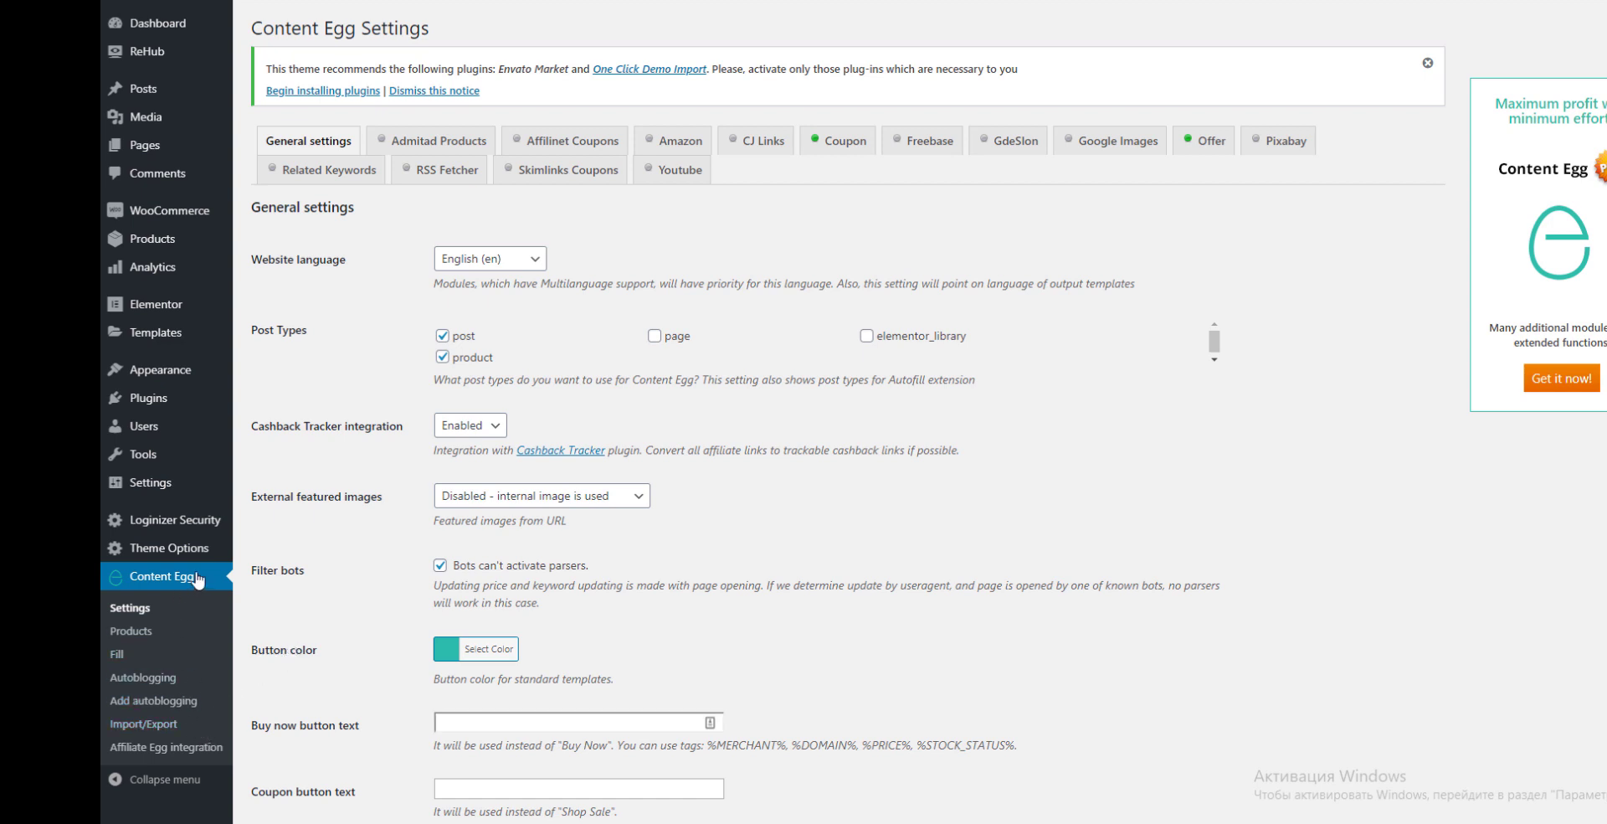
left_click(1212, 144)
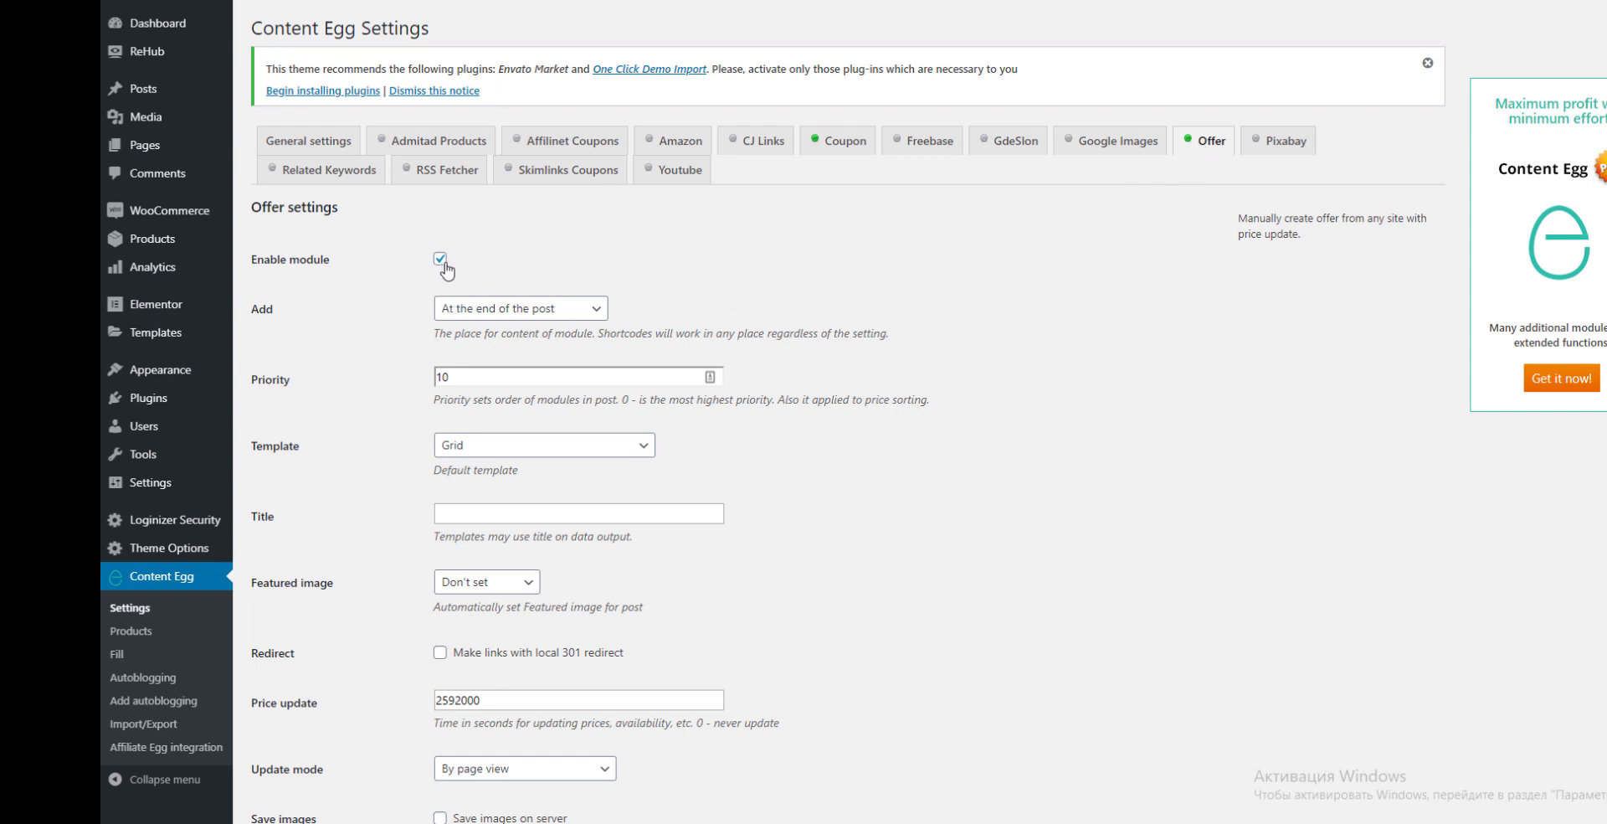
left_click(494, 312)
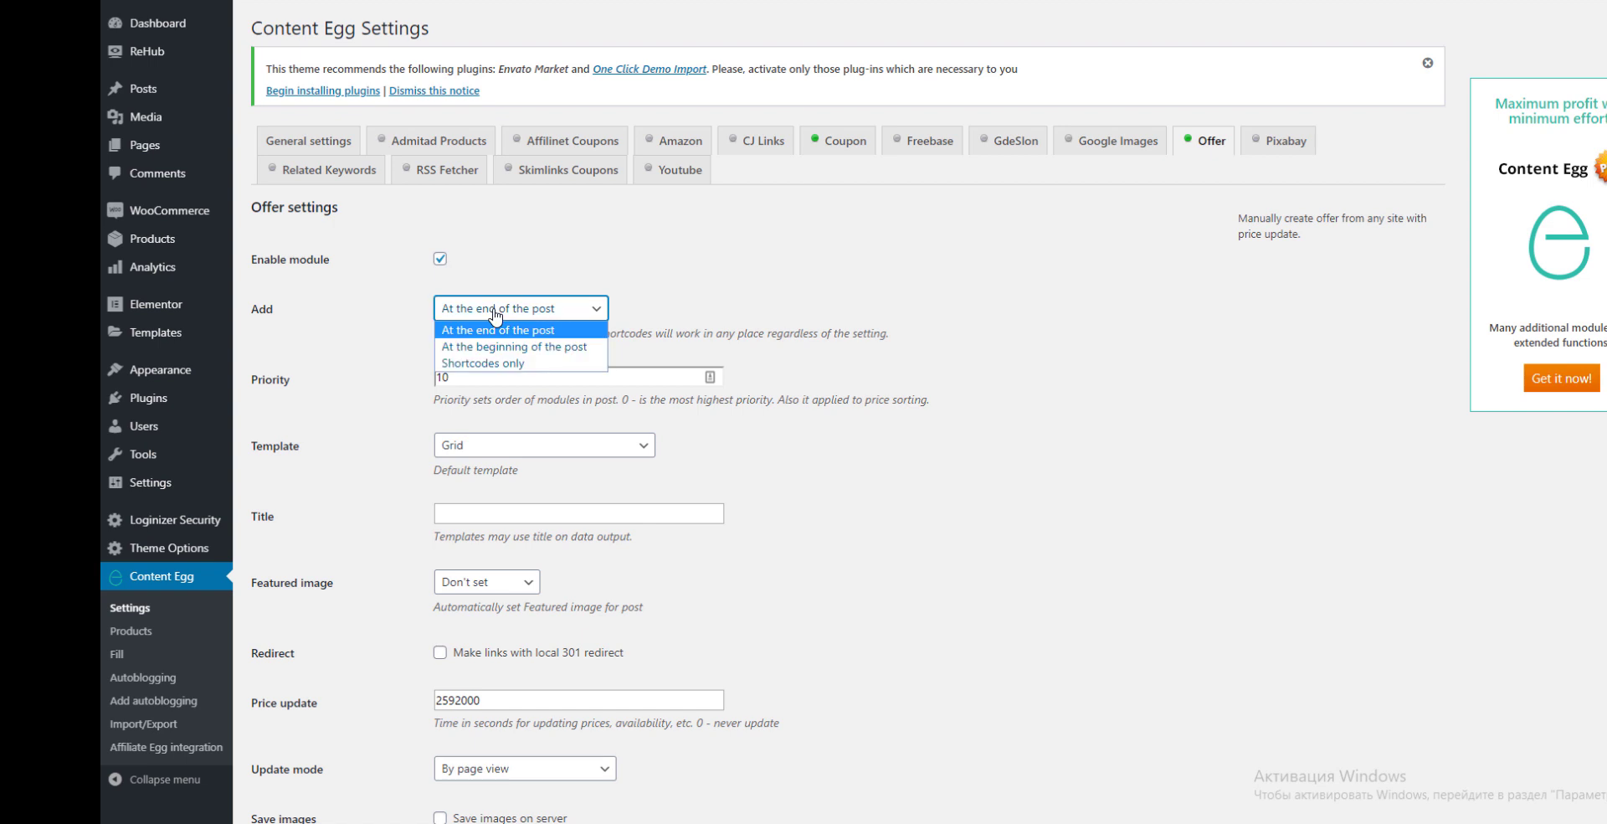
left_click(515, 363)
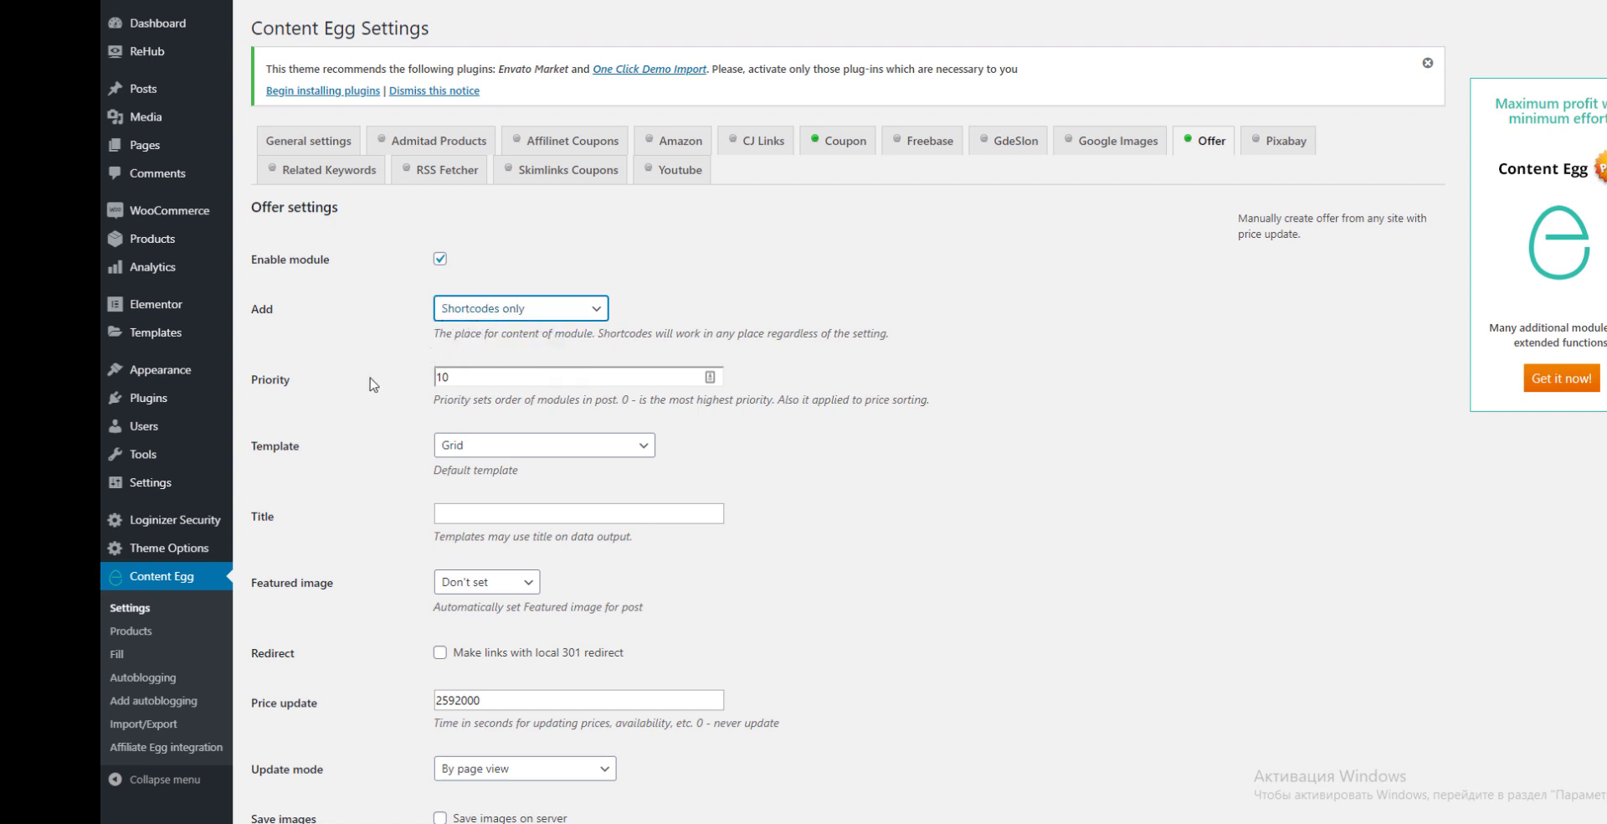
scroll(374, 384, "down", 3)
scroll(386, 435, "down", 1)
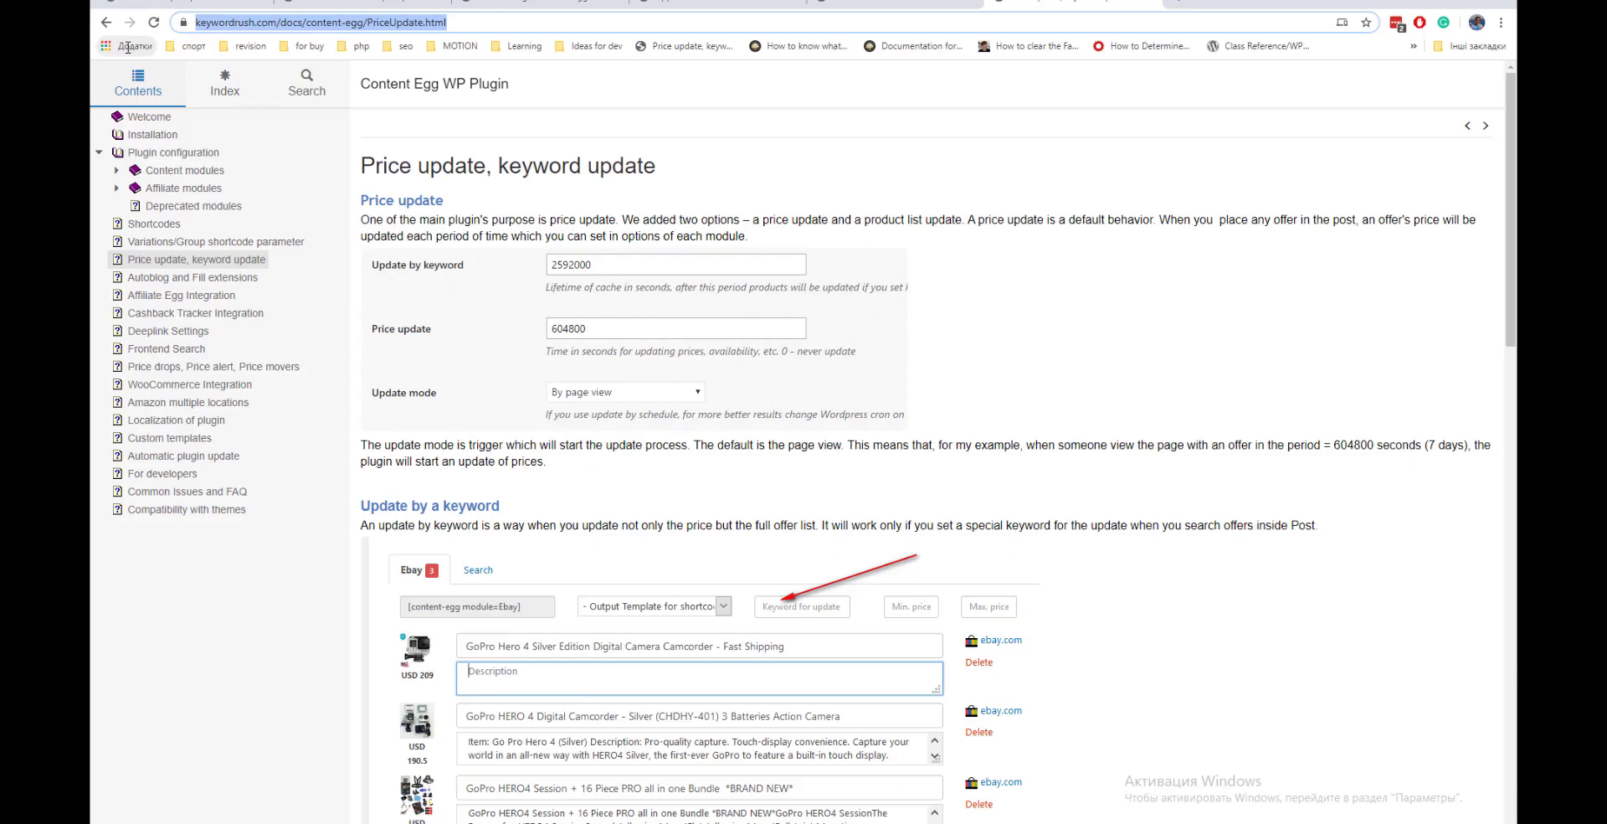
- Go to keywordrush.com and open the Content Egg Pro product page
left_click(217, 22)
type("key")
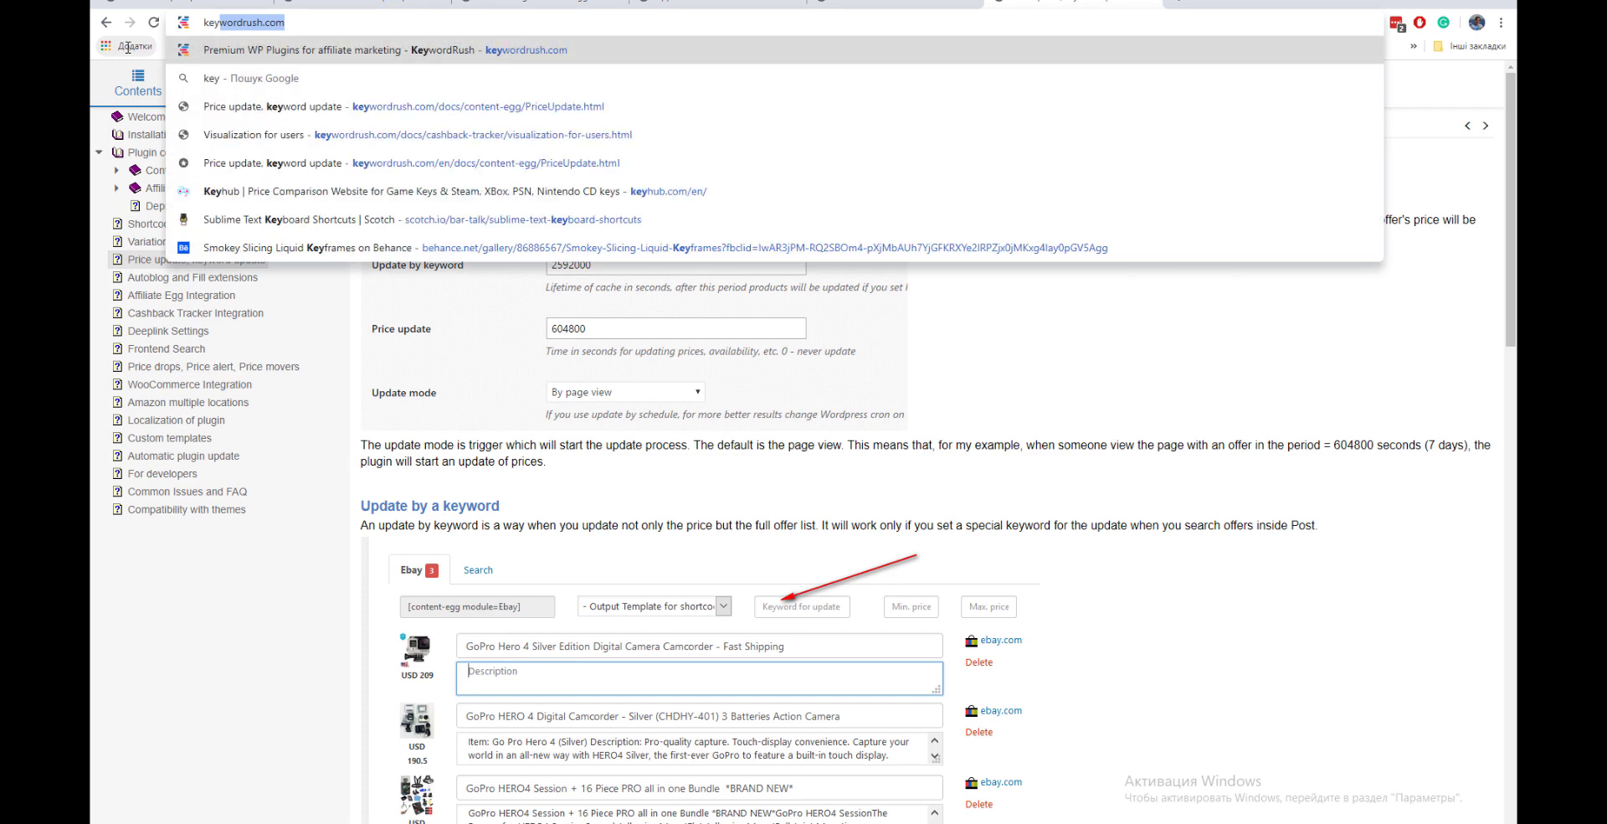
key("Return")
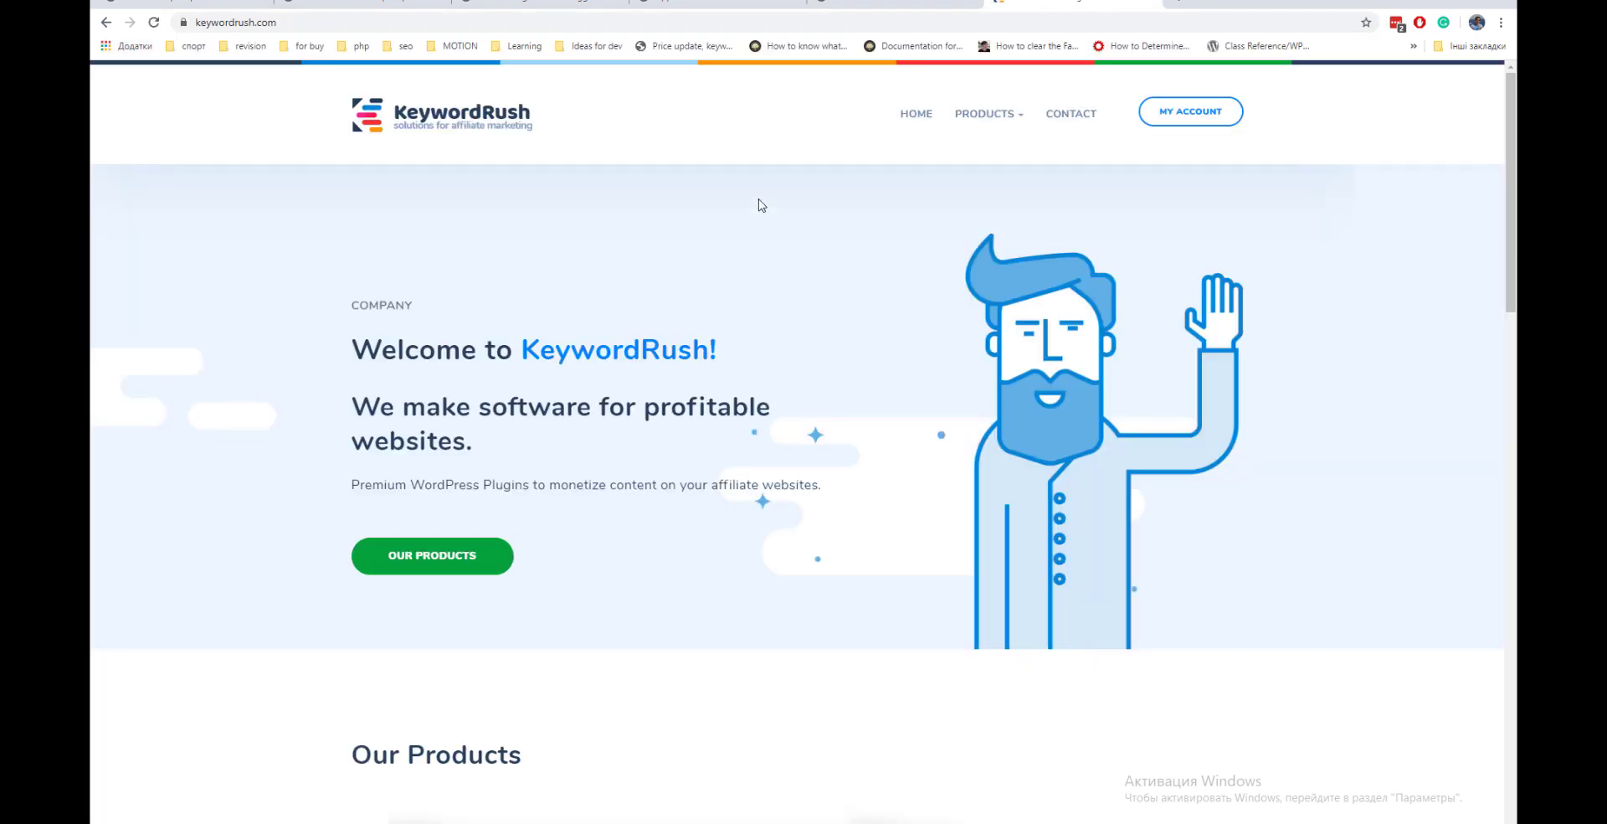
mouse_move(1000, 114)
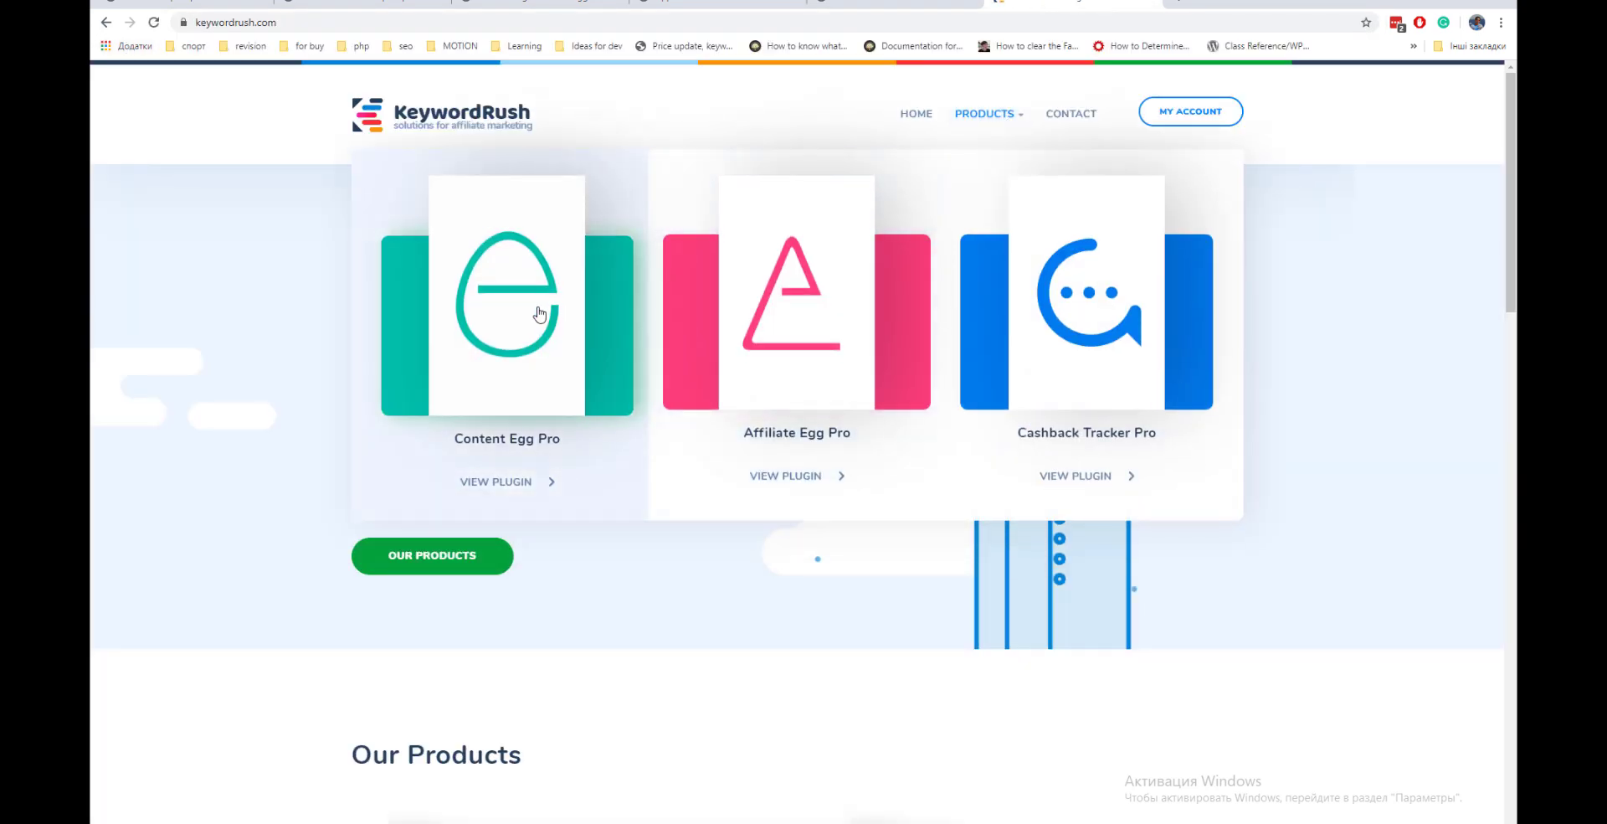
left_click(539, 314)
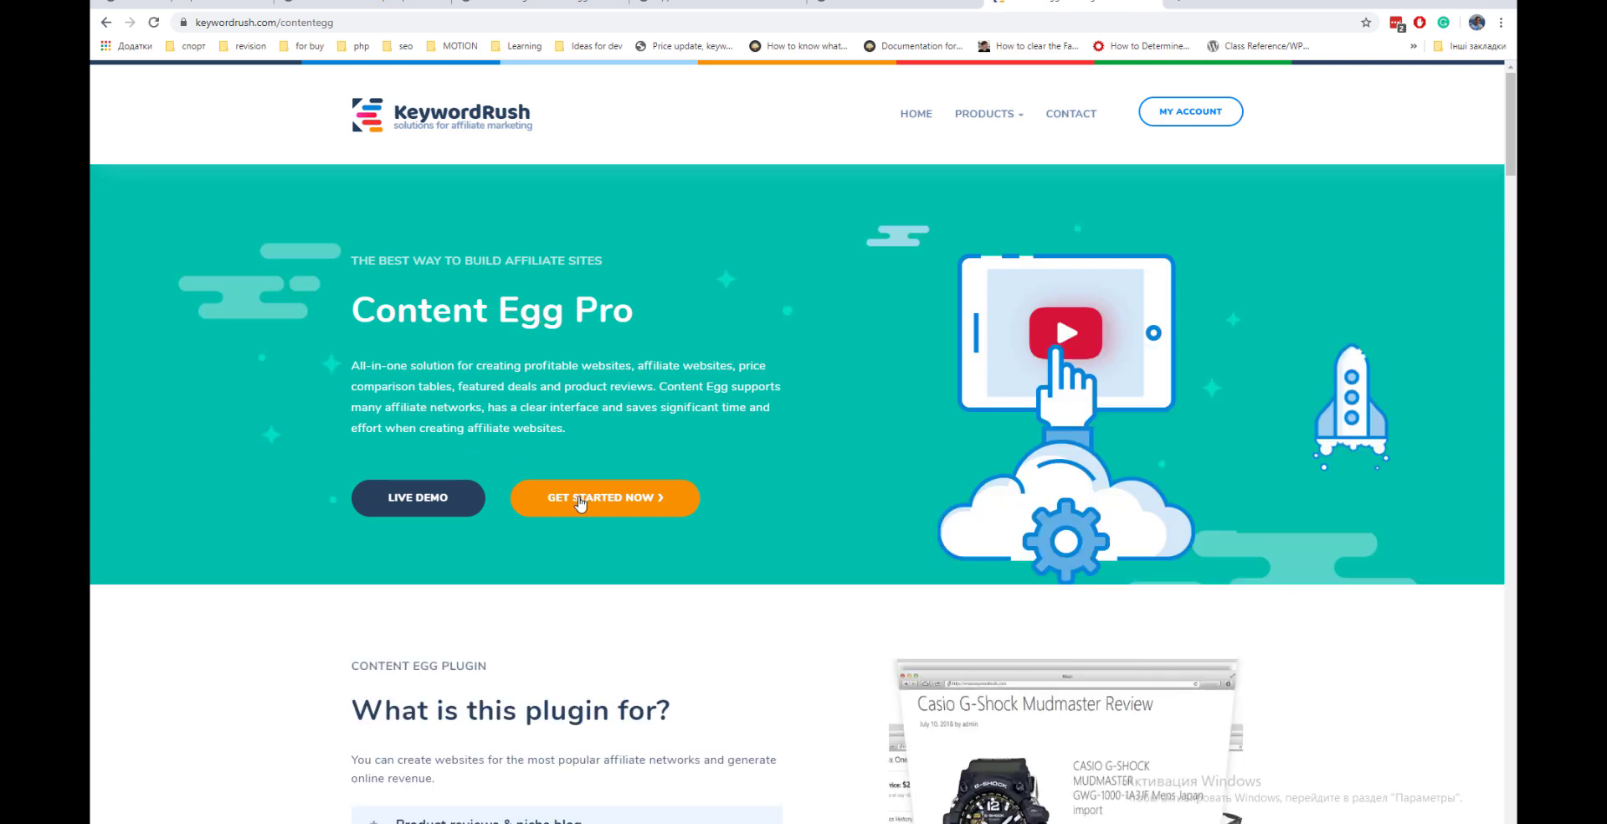
- Look through the Content Egg Pro page and open the plugin's documentation
scroll(580, 502, "down", 20)
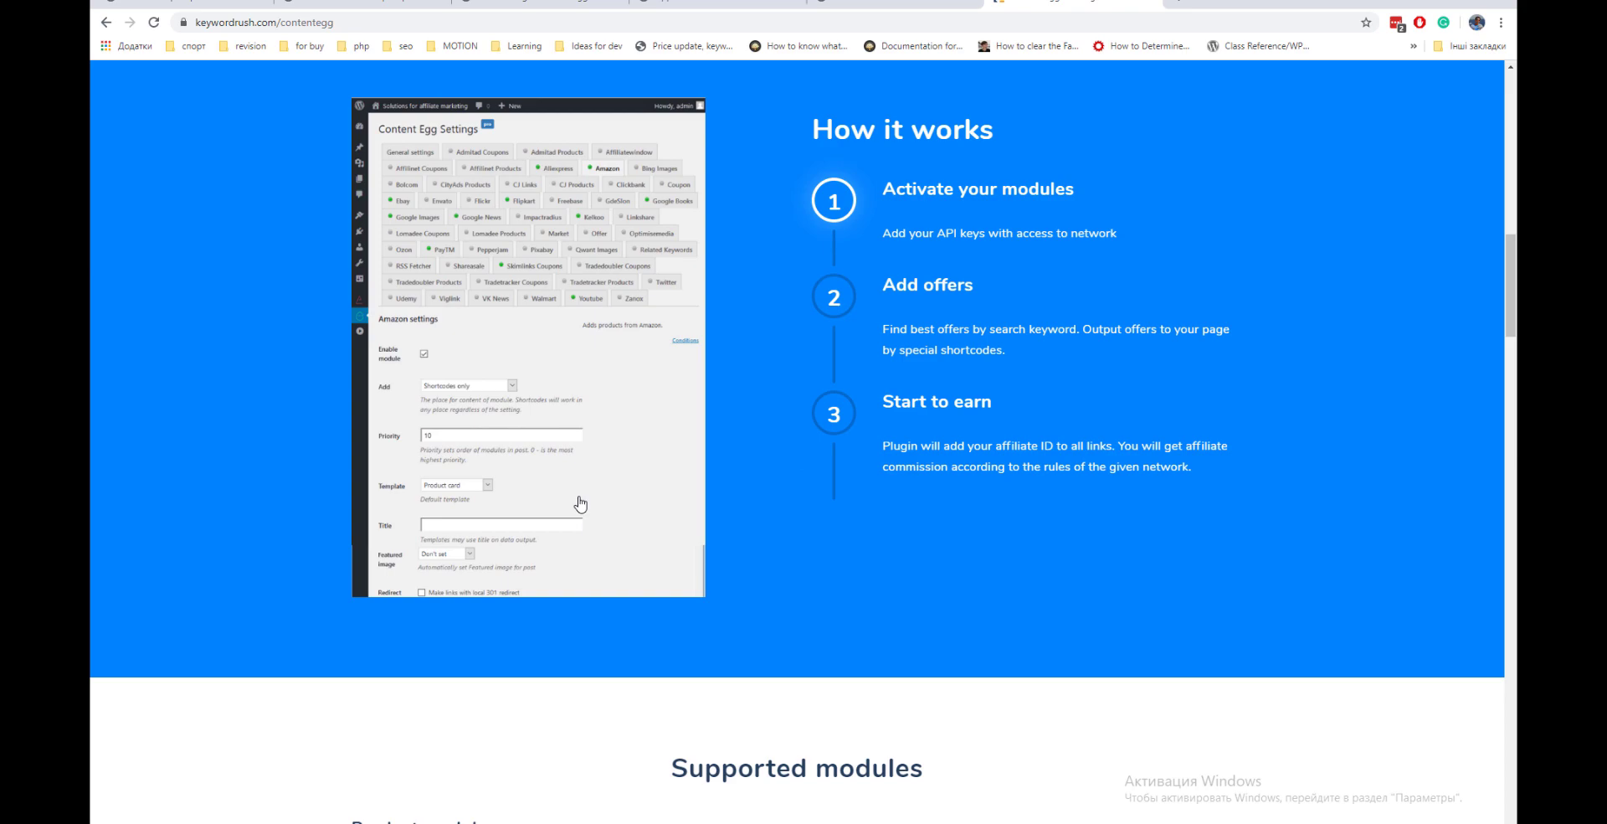
scroll(580, 503, "down", 20)
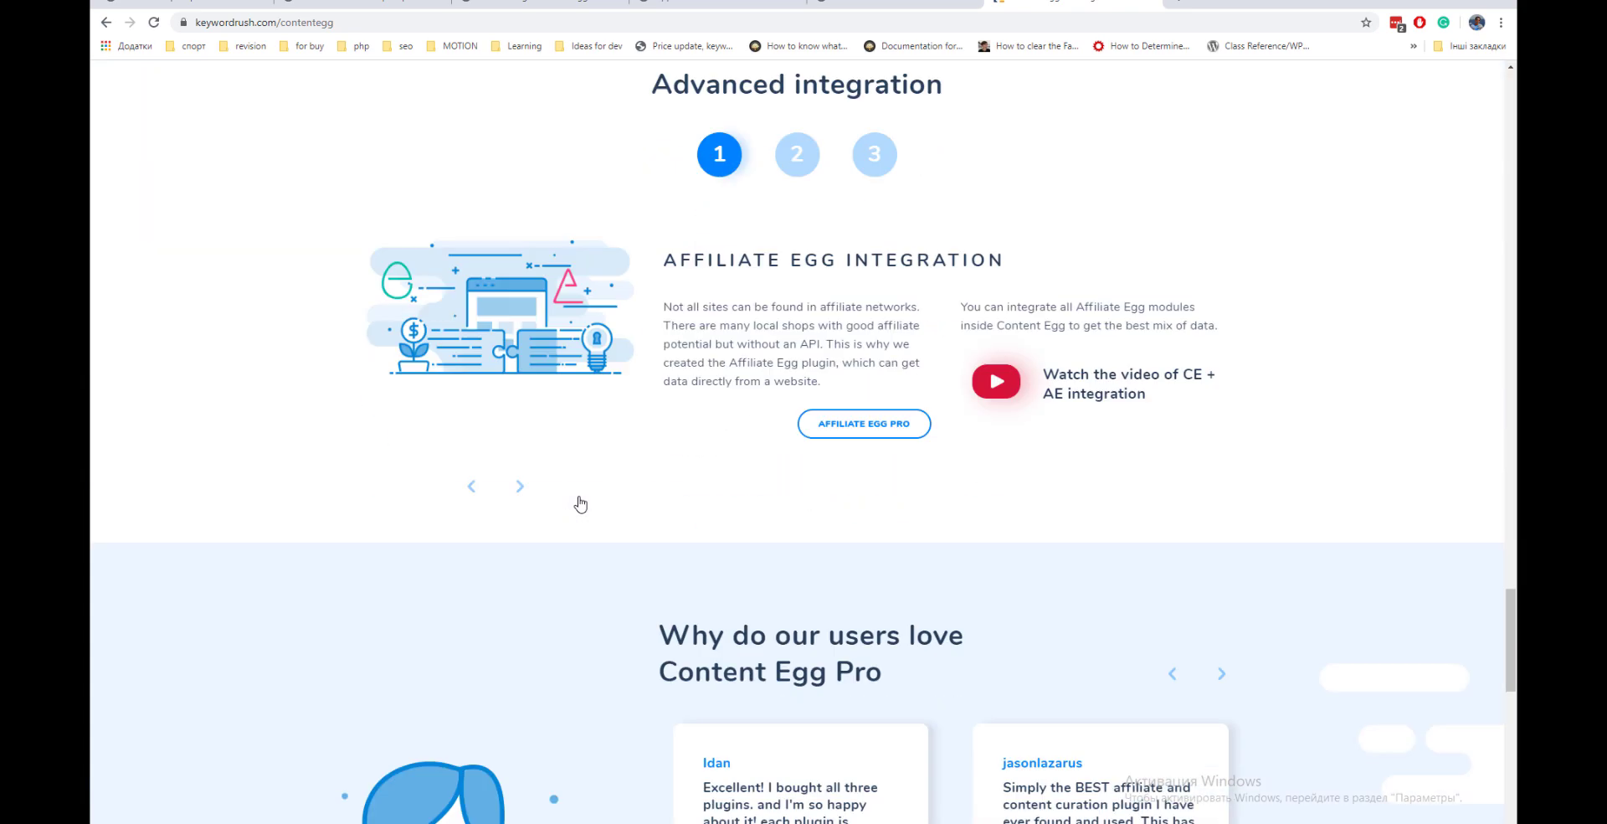
scroll(580, 502, "down", 3)
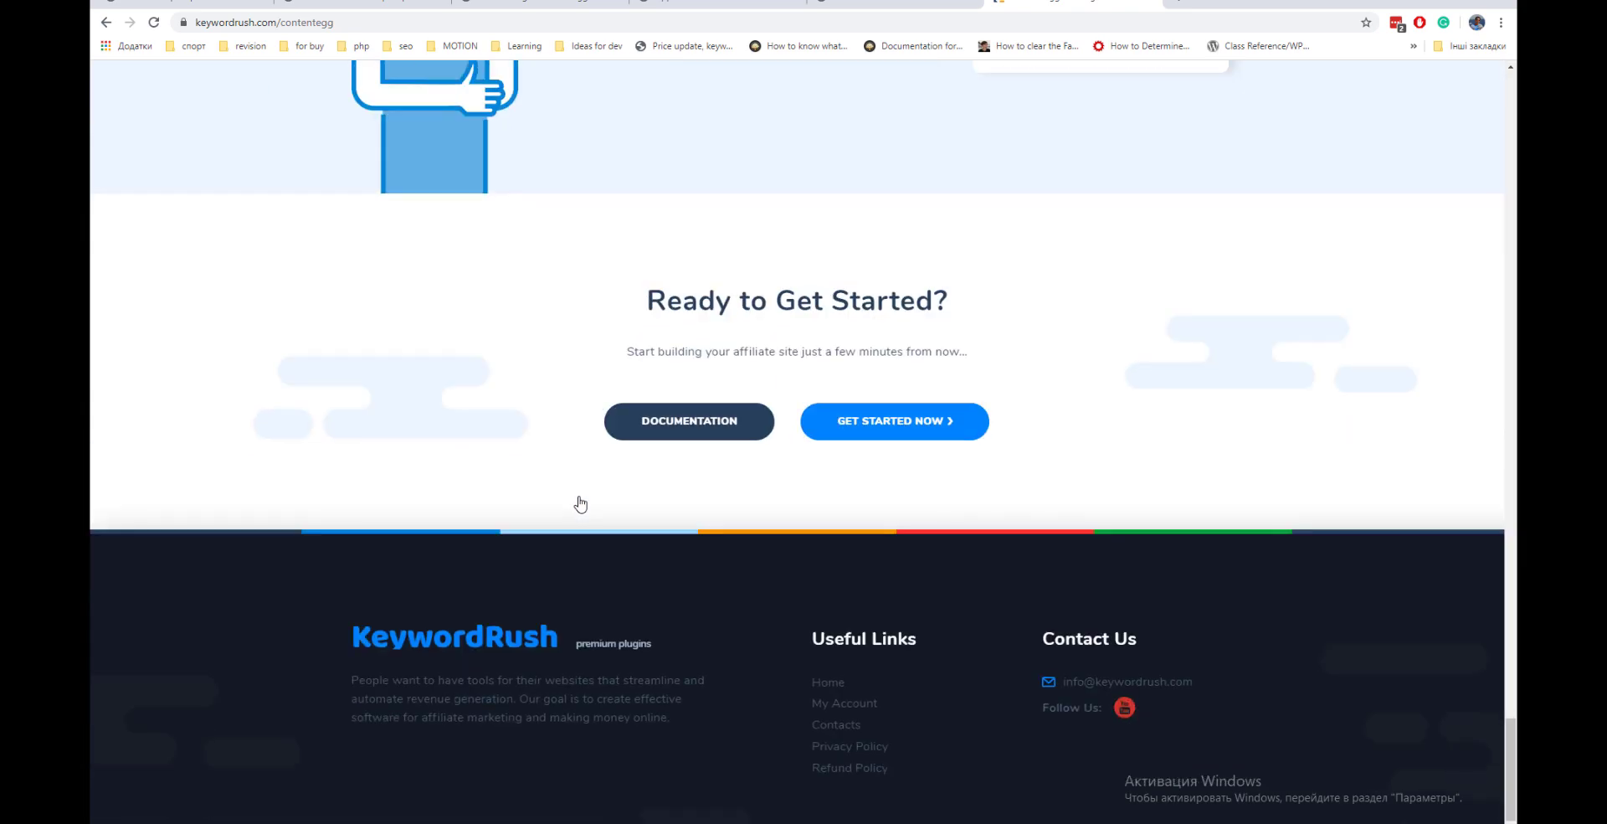
left_click(691, 431)
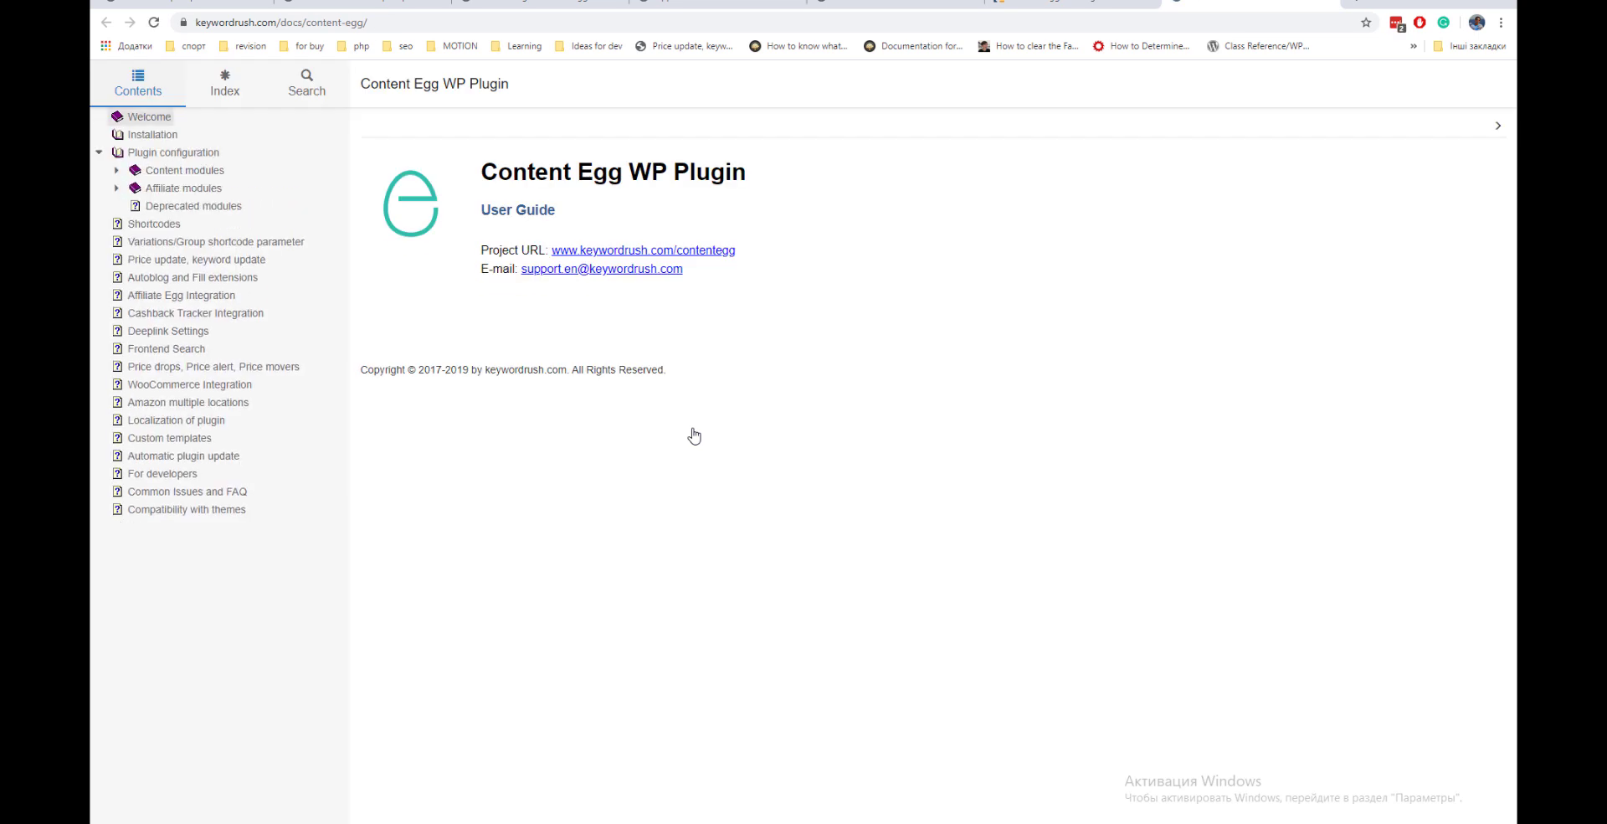
- Open the Offer module article among the affiliate modules and review its deeplink, global settings and price update sections
left_click(117, 189)
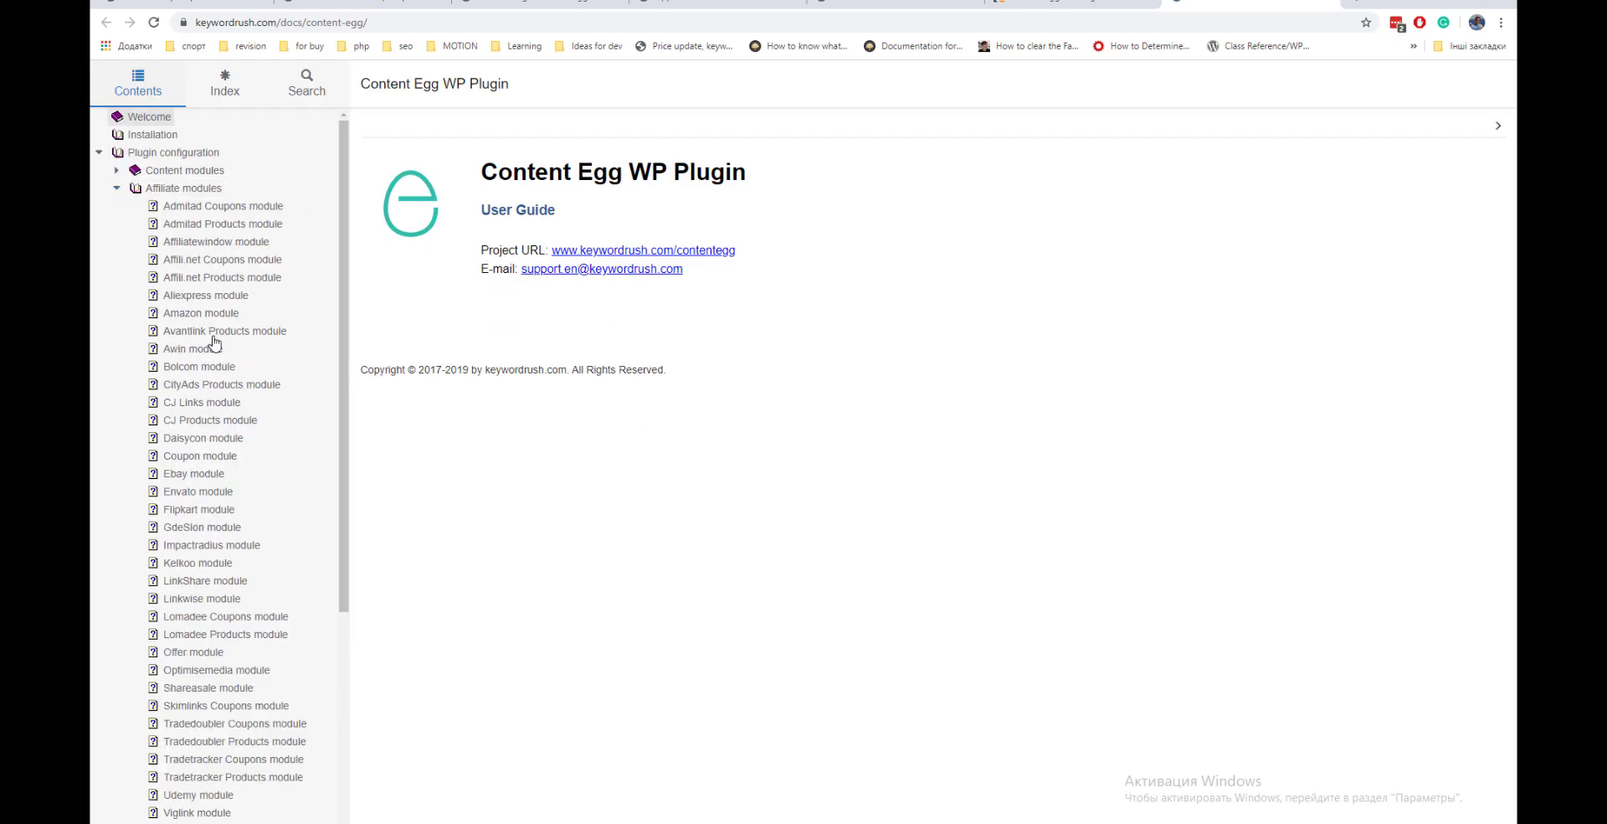
scroll(217, 348, "down", 5)
left_click(194, 404)
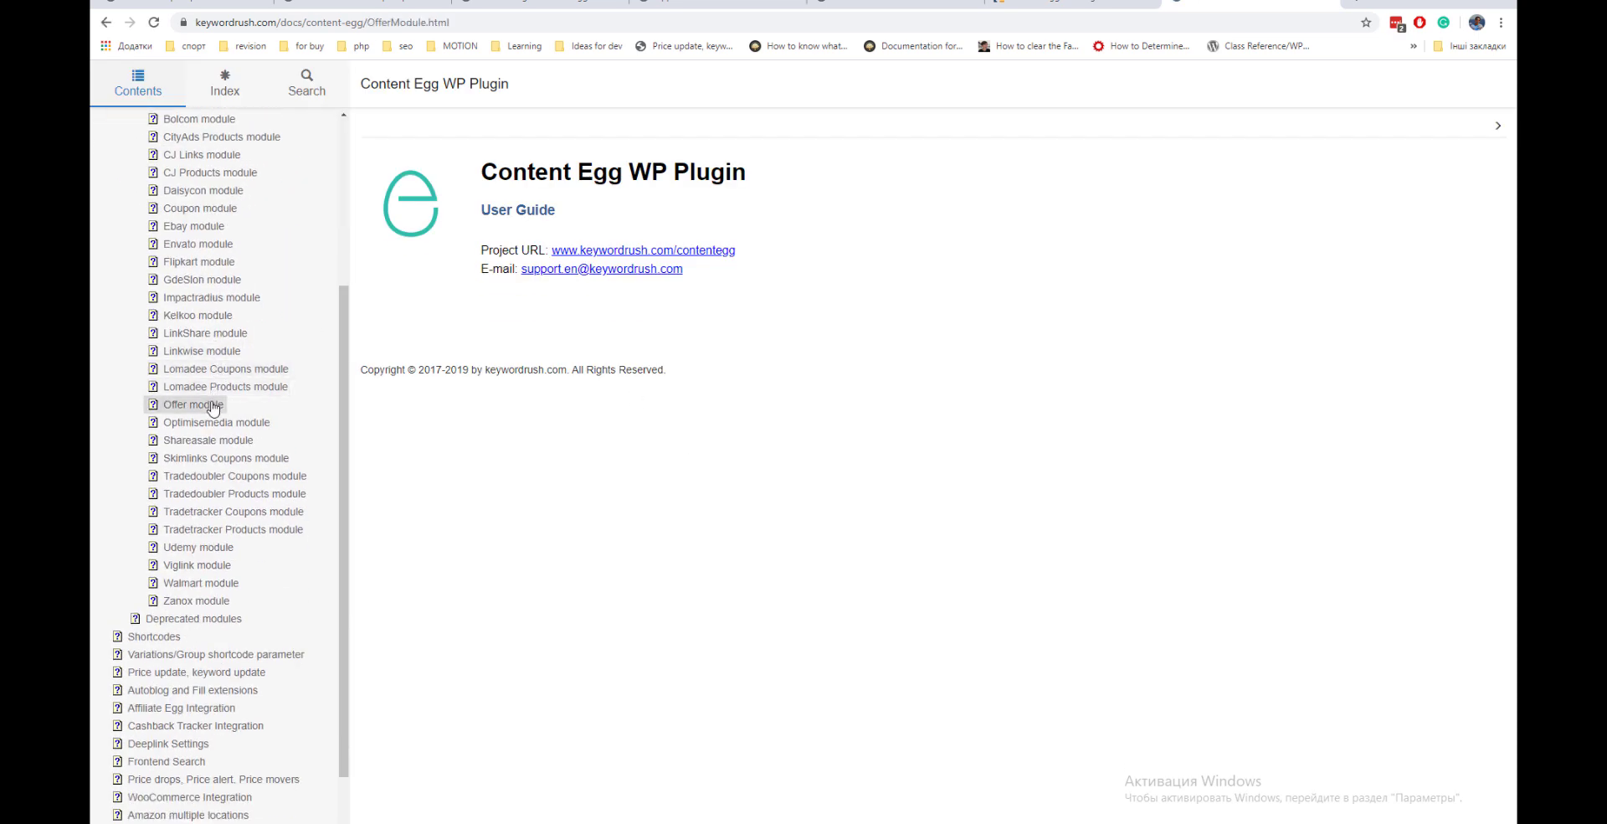
scroll(772, 379, "down", 15)
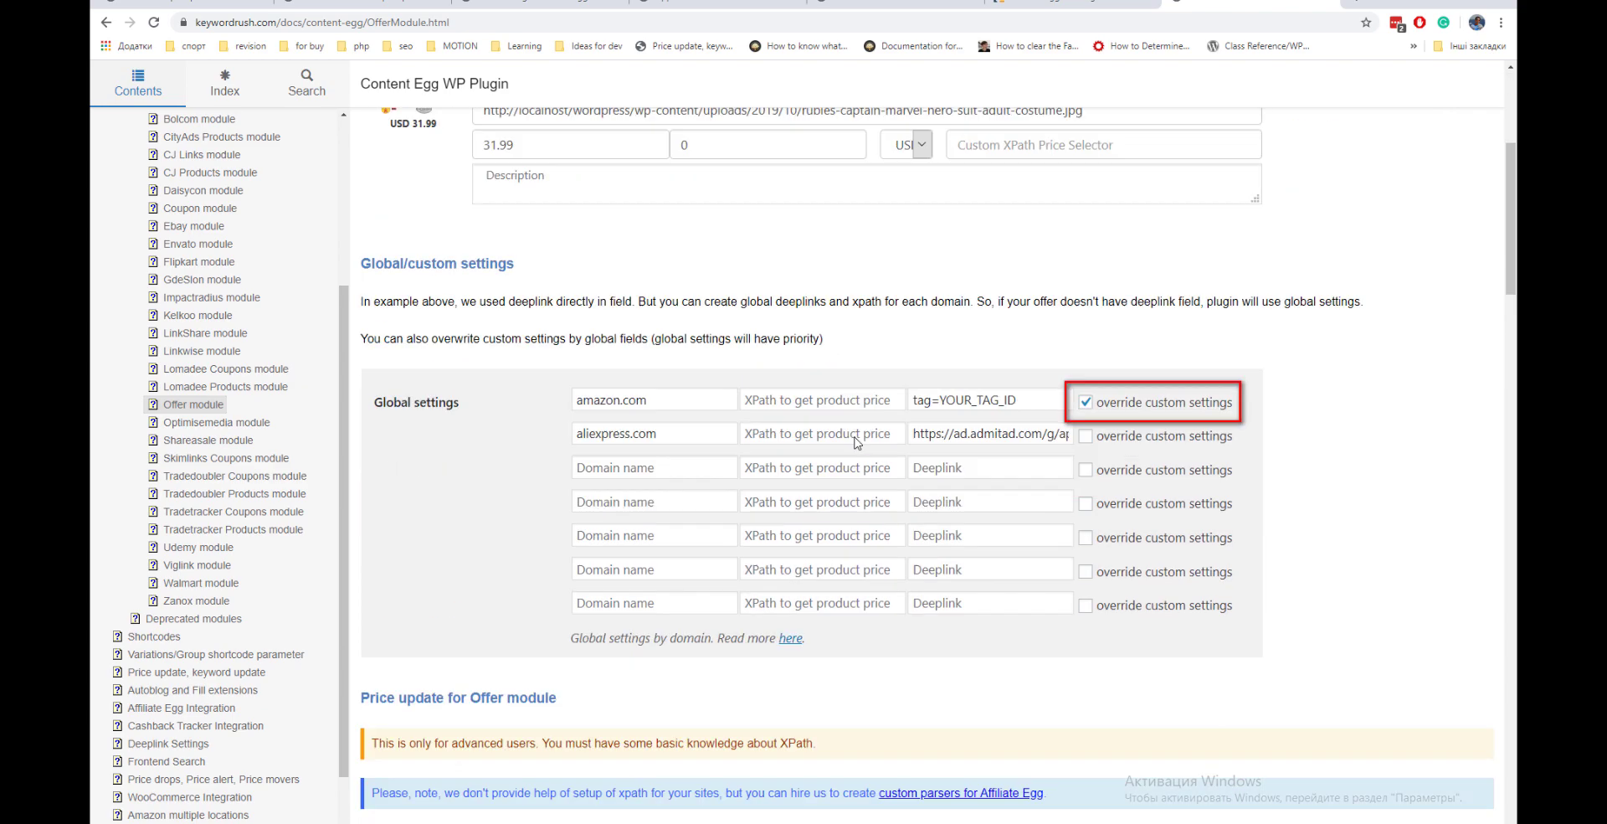
scroll(856, 443, "down", 2)
scroll(858, 393, "up", 17)
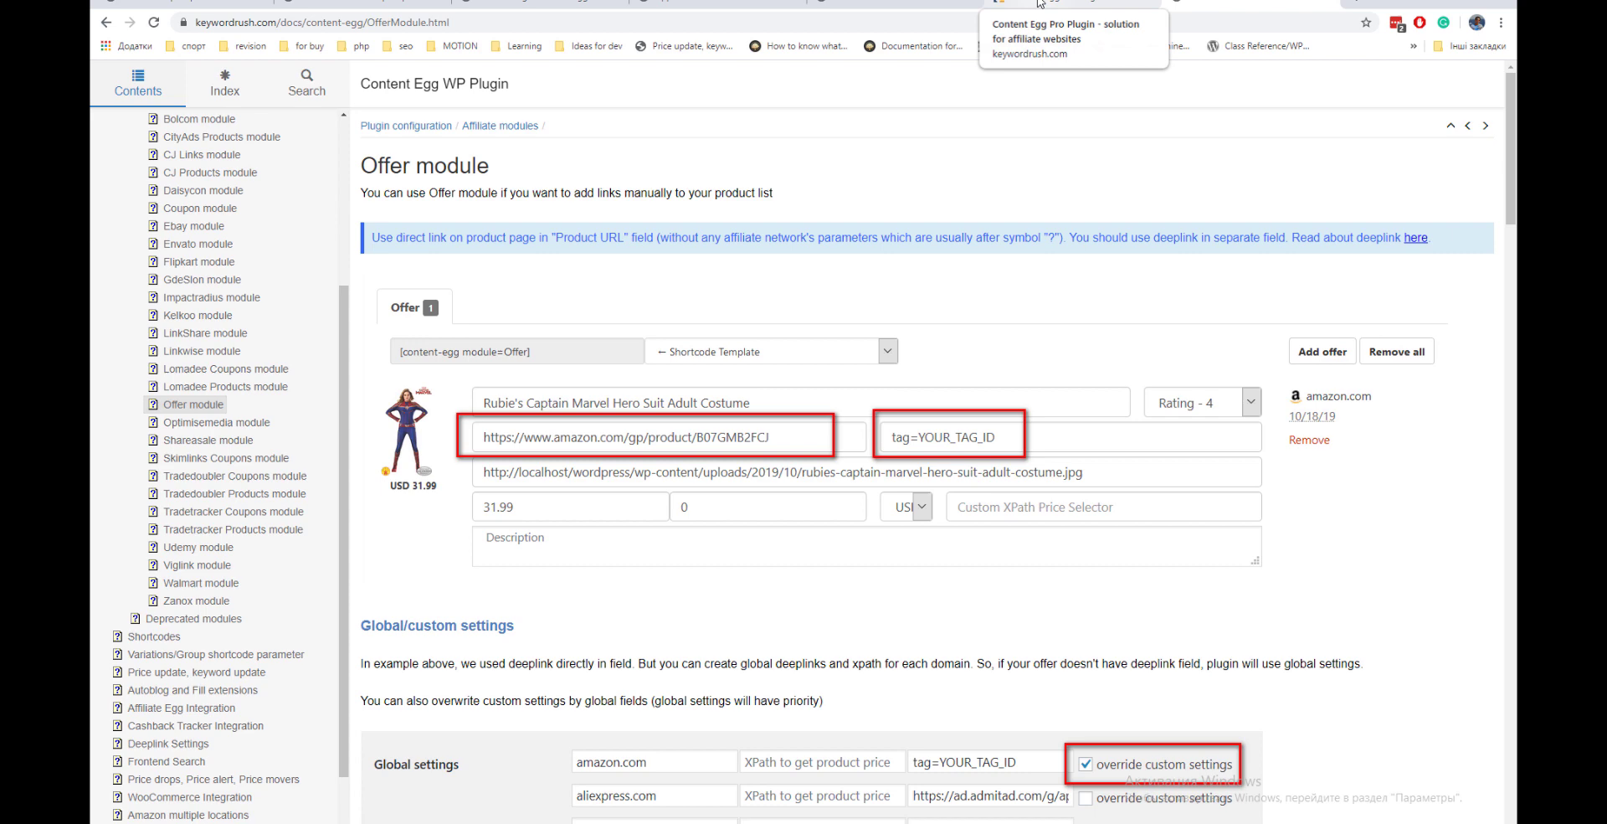
- Return to the site's Content Egg settings and review the general settings, including post types, price alerts and frontend search
left_click(905, 5)
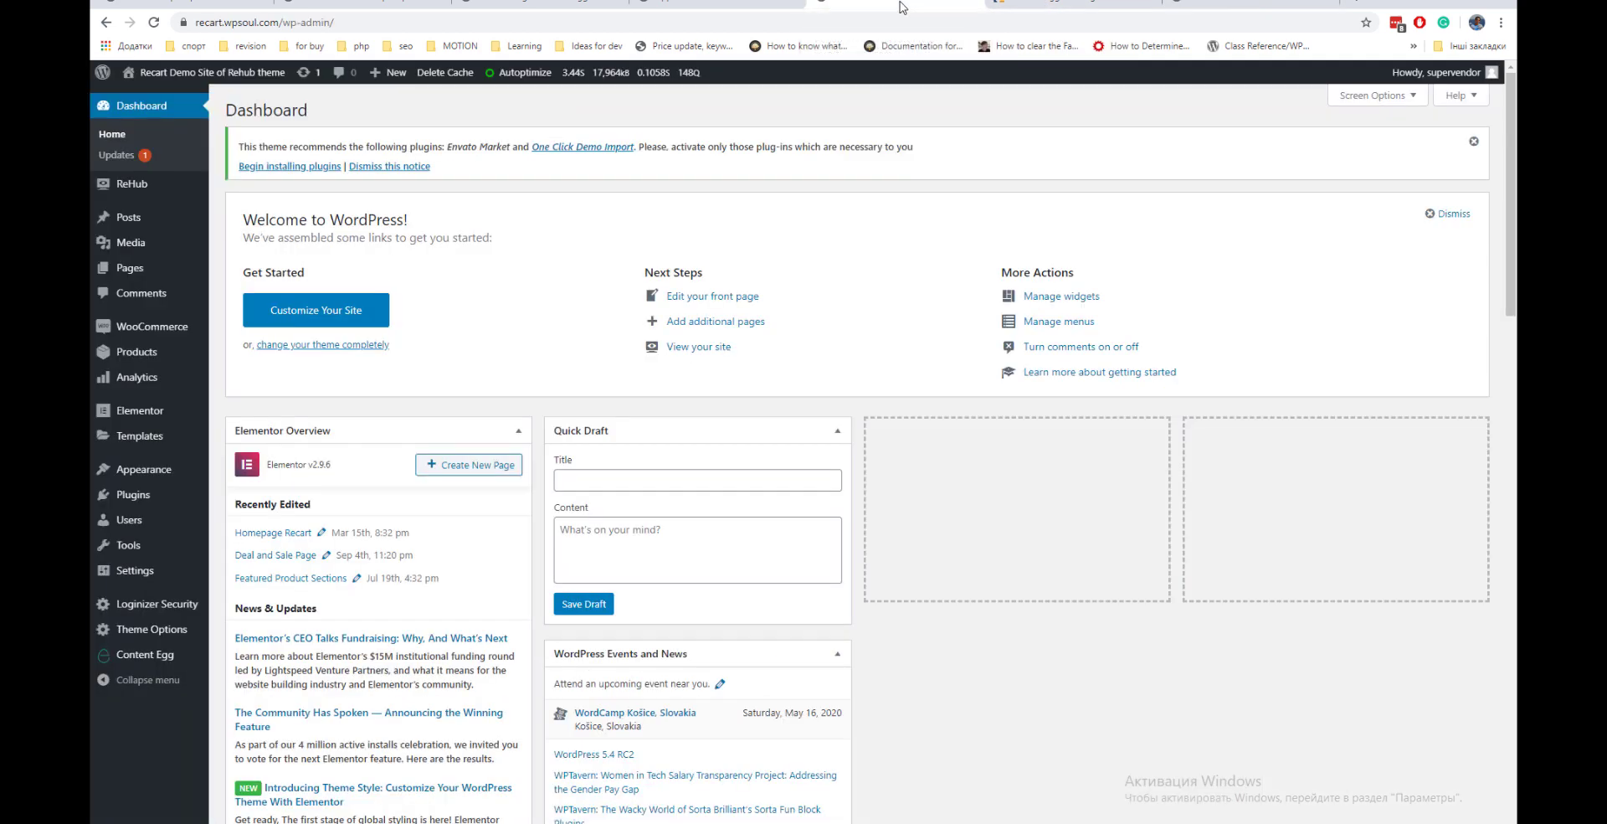
left_click(495, 5)
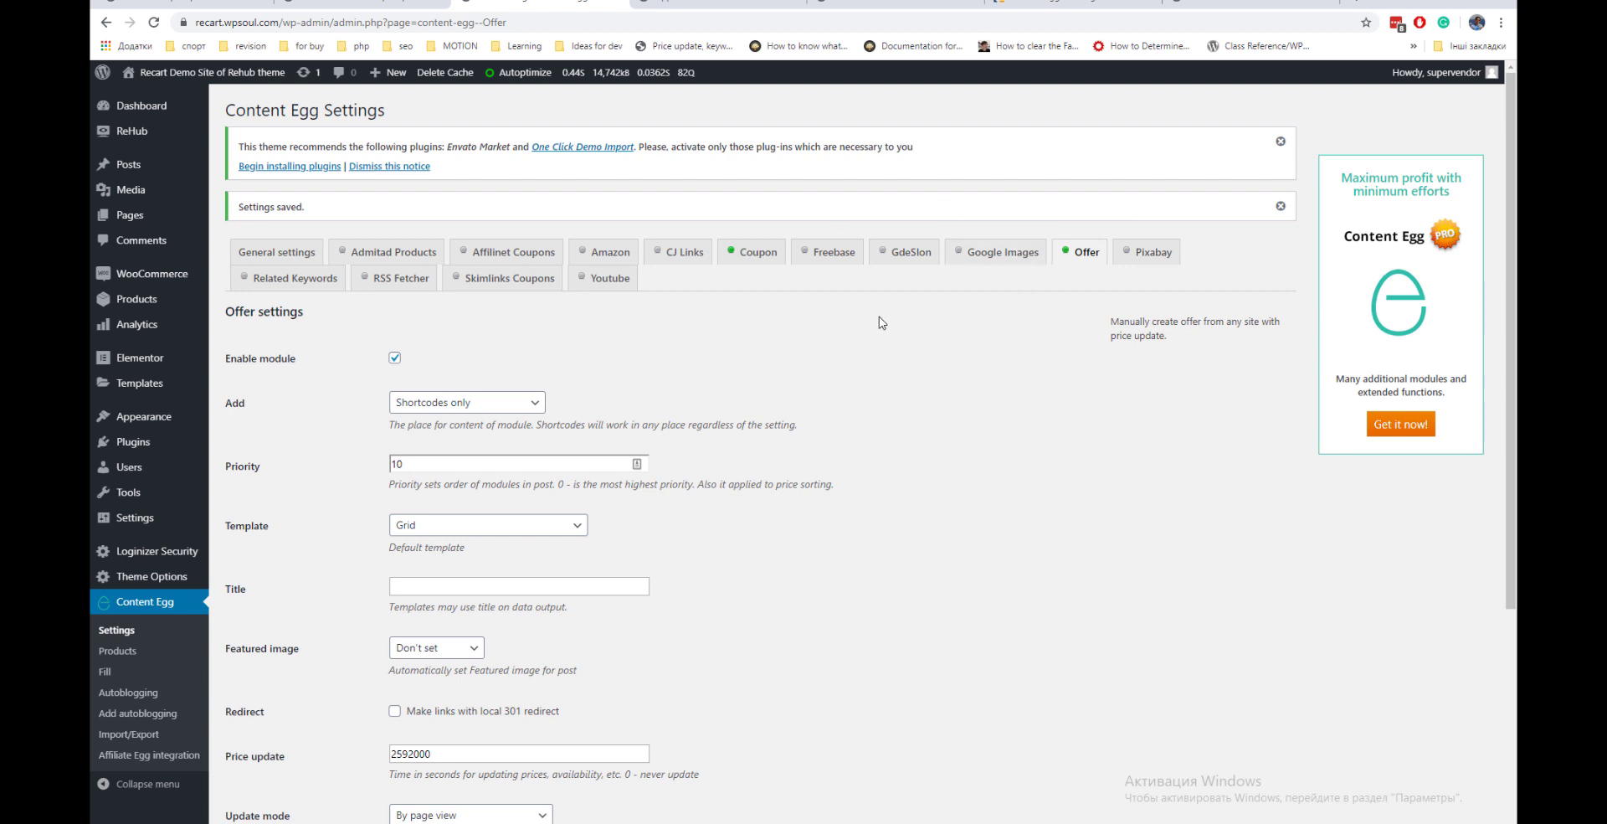
left_click(296, 258)
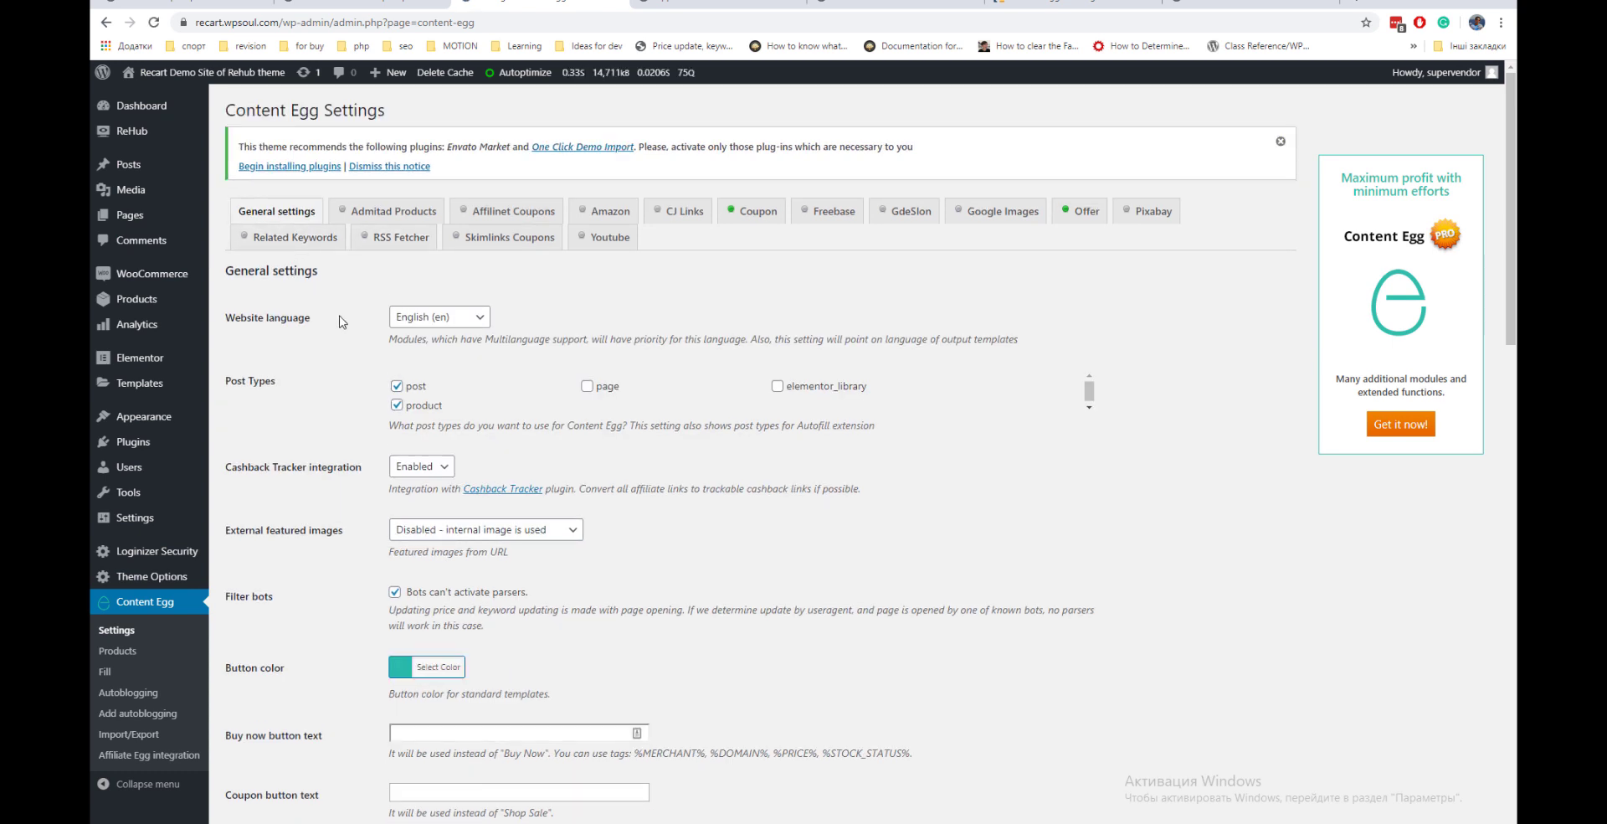
scroll(329, 344, "down", 3)
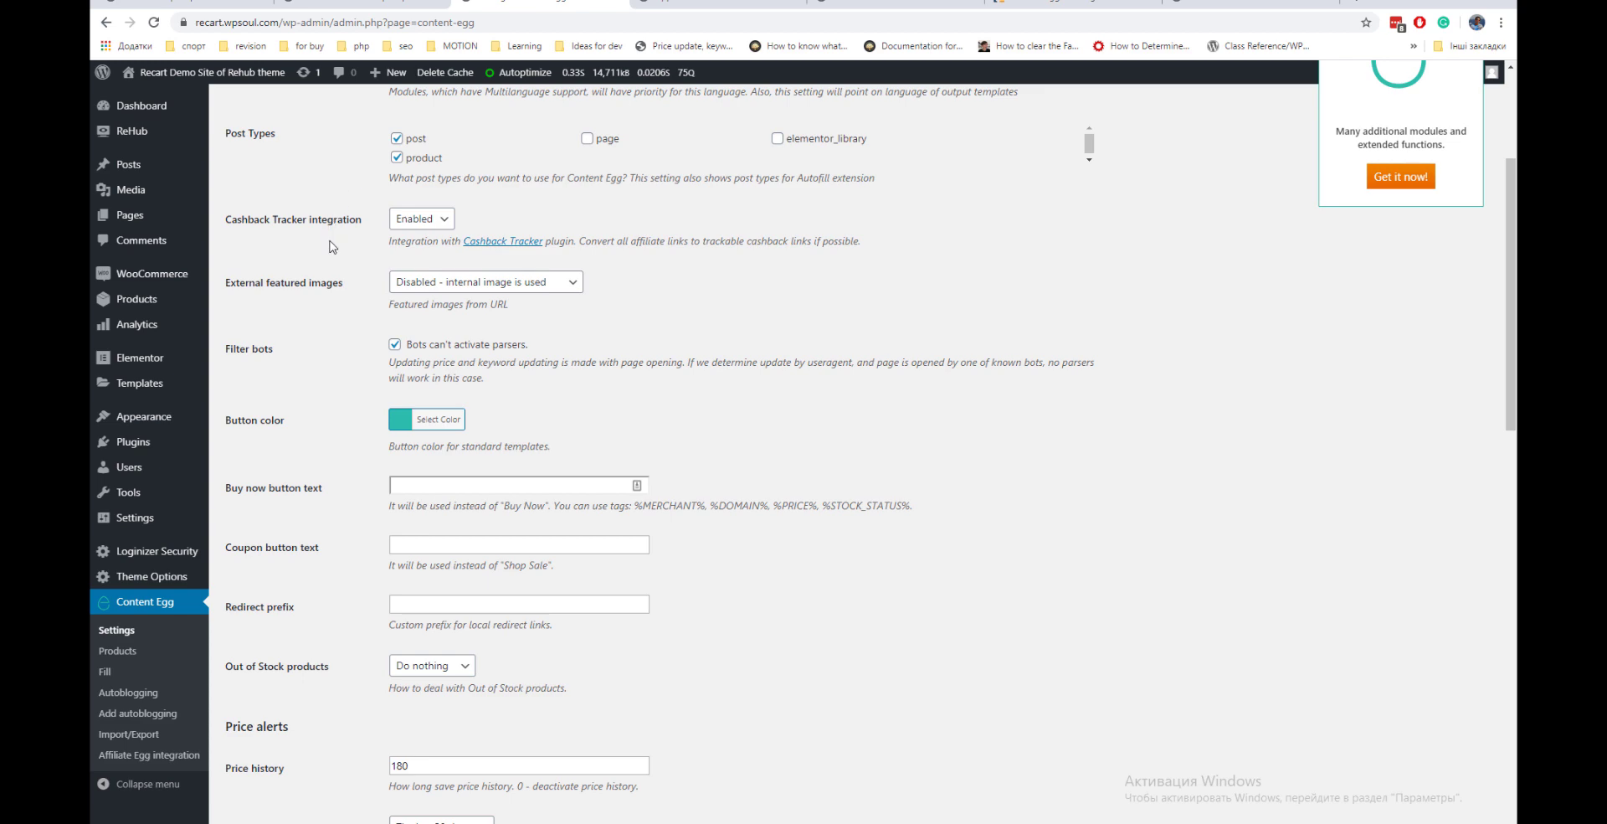
scroll(333, 247, "down", 3)
scroll(333, 247, "down", 3)
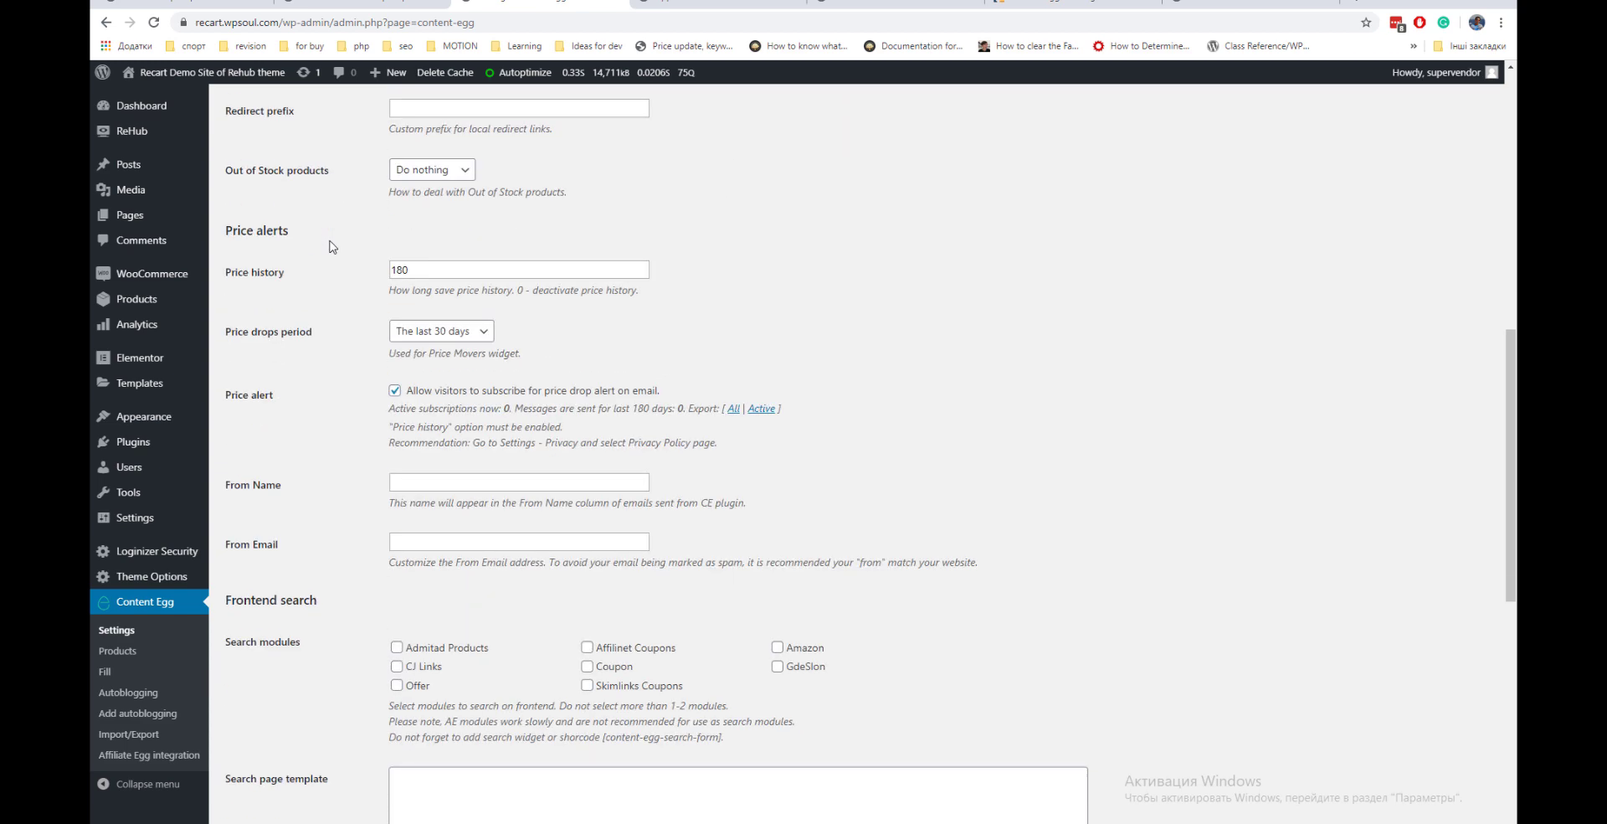
scroll(331, 246, "down", 8)
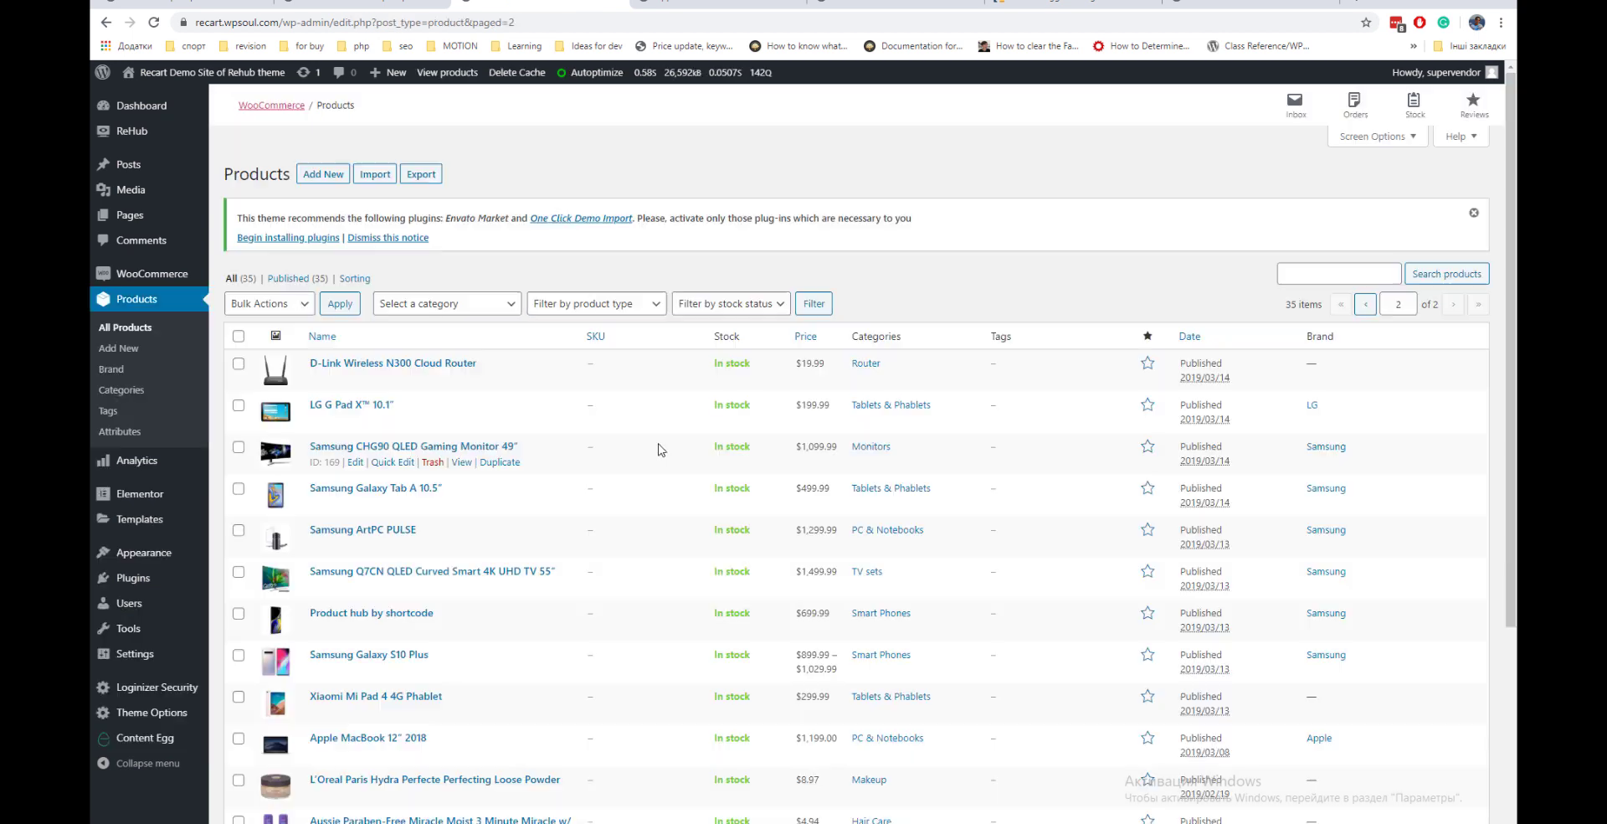
- Open the Apple MacBook 12" 2018 product for editing and go to its Content Egg section
scroll(656, 448, "down", 3)
left_click(349, 507)
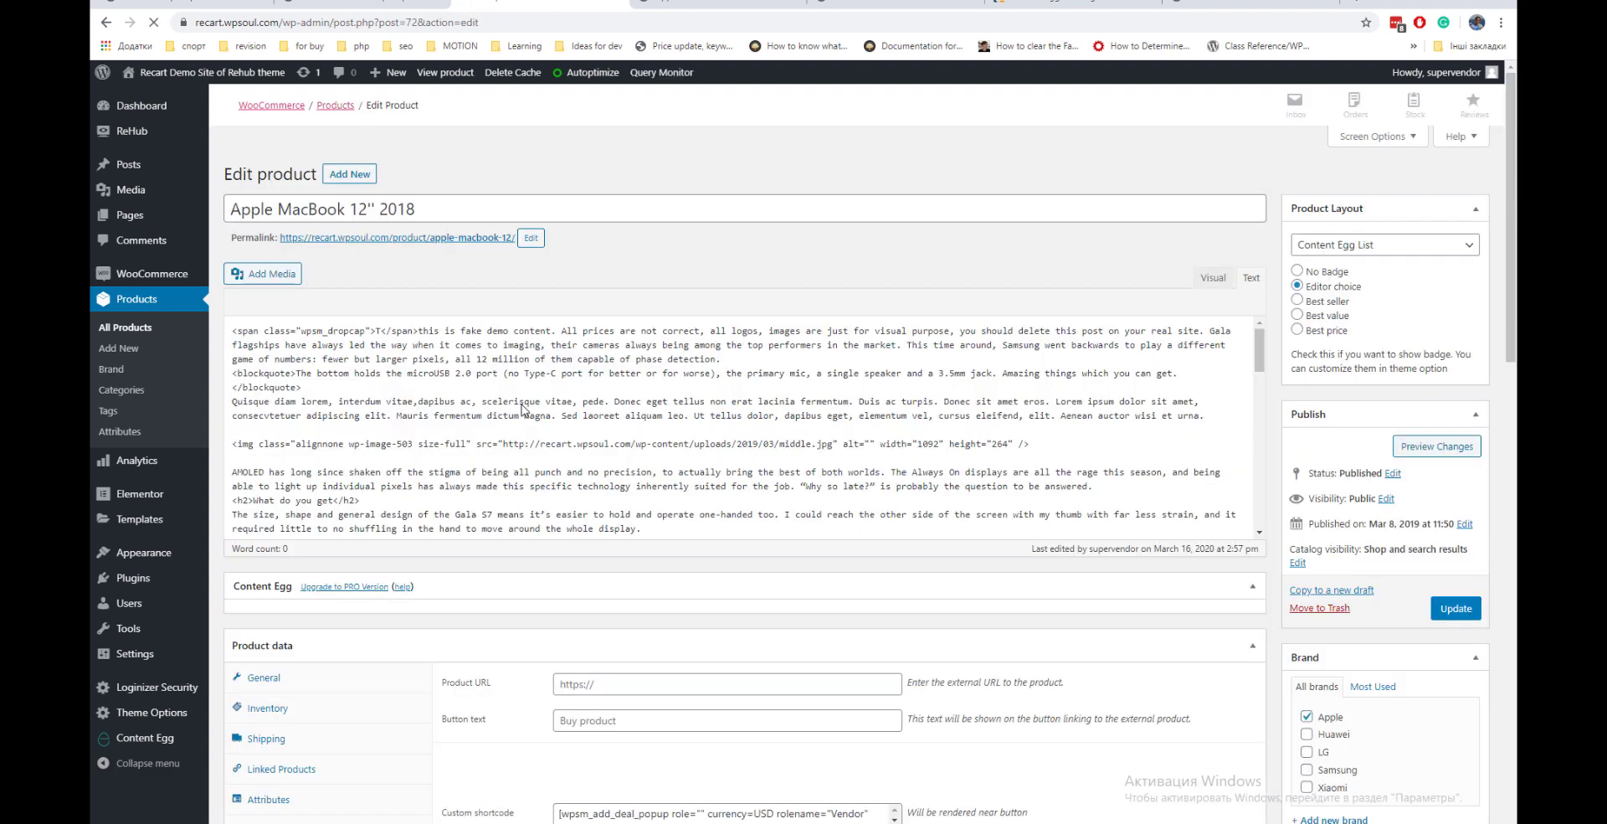
scroll(523, 409, "down", 10)
scroll(522, 409, "down", 3)
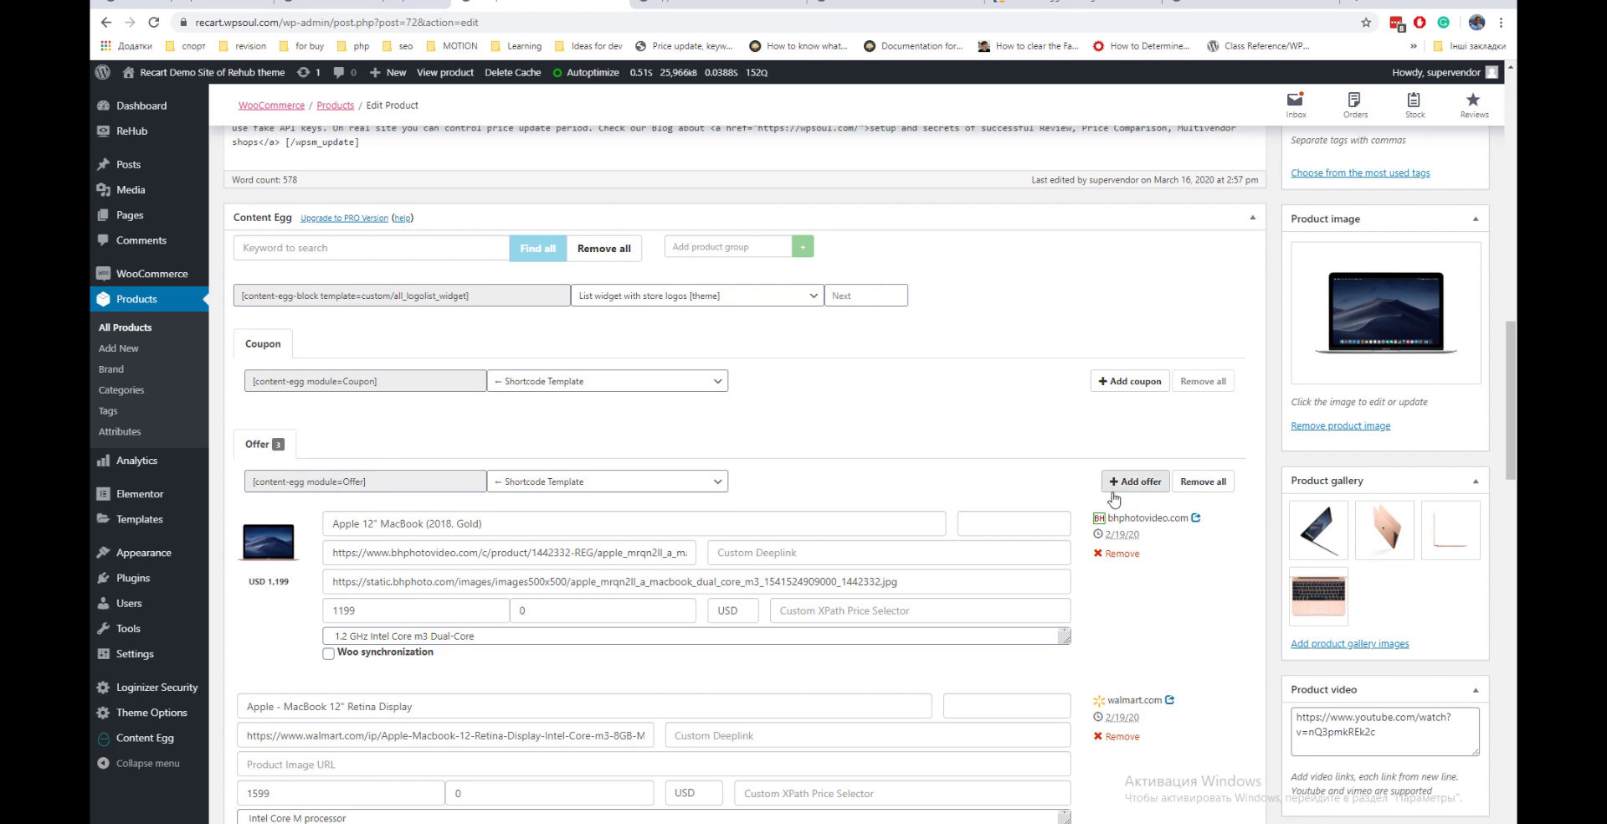
- Examine the product's Content Egg offers and the product data below them
scroll(632, 468, "down", 3)
scroll(723, 506, "down", 3)
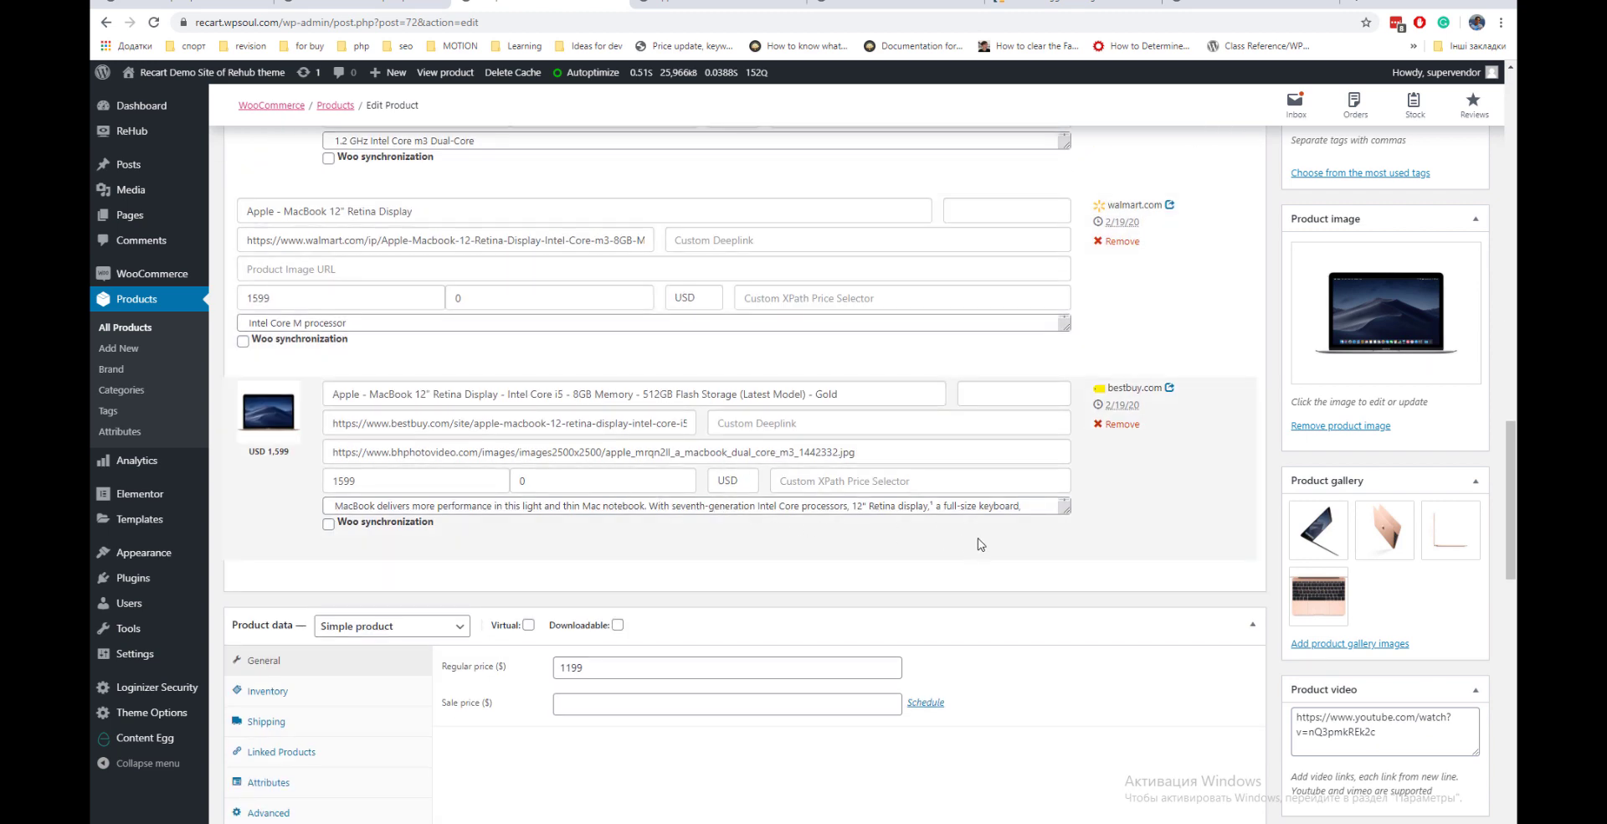
scroll(981, 544, "up", 9)
scroll(980, 538, "down", 9)
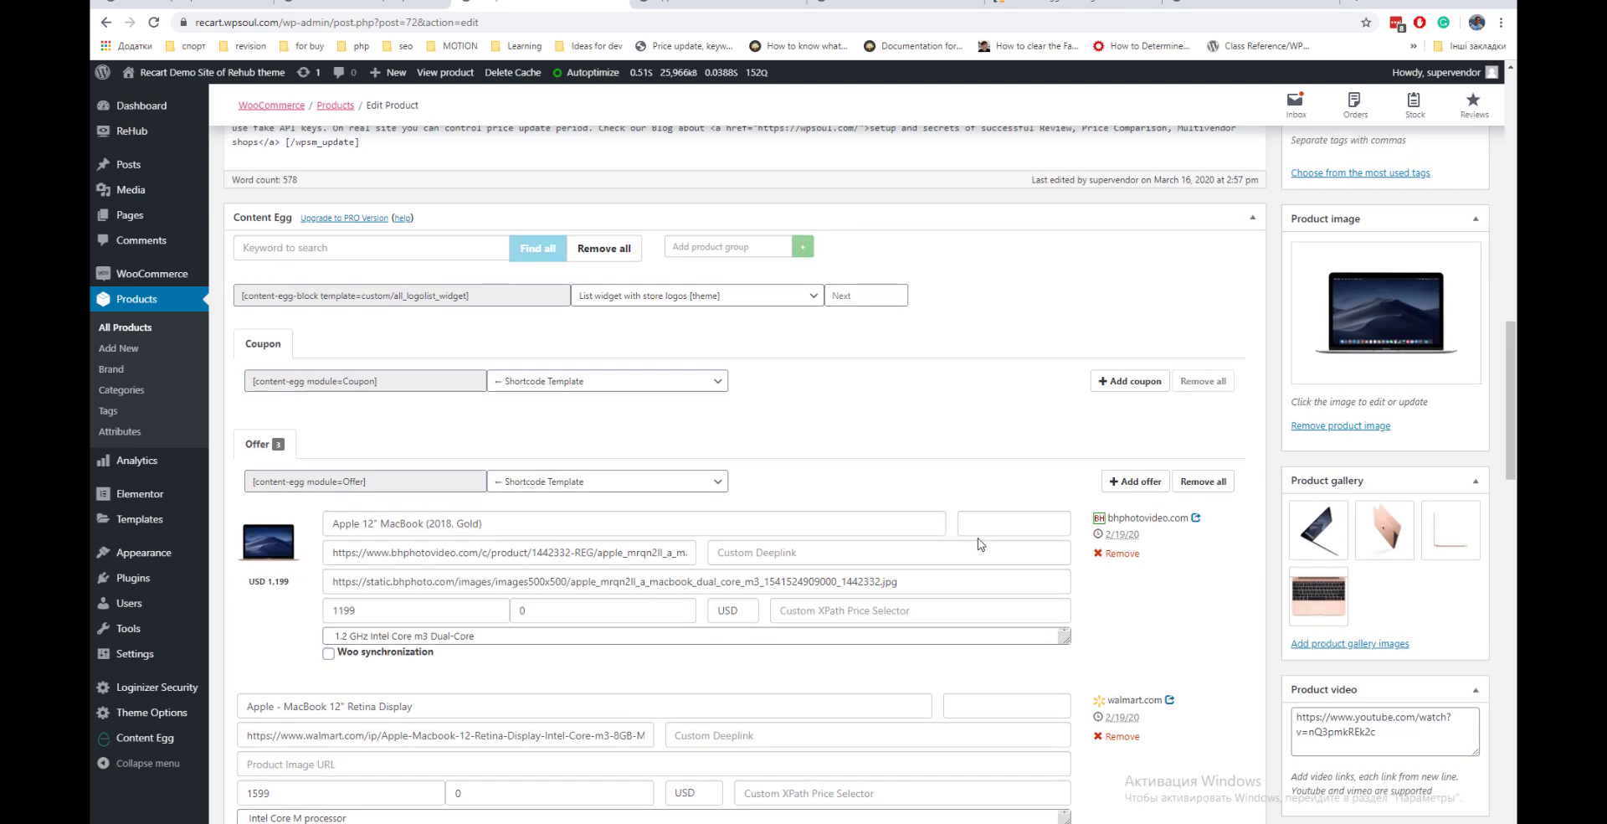
scroll(981, 544, "down", 1)
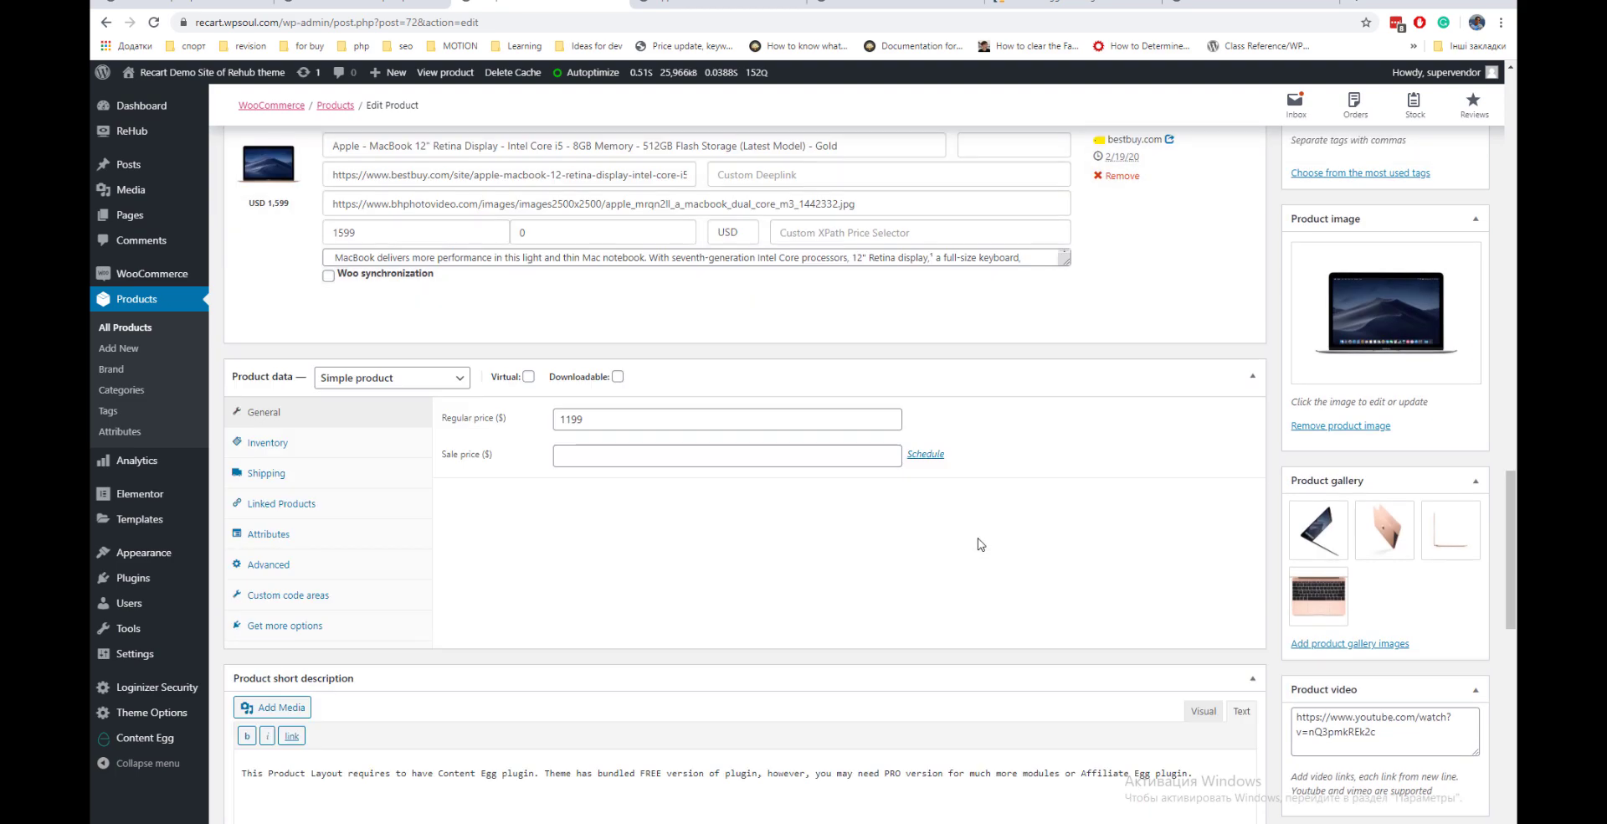
scroll(981, 544, "up", 20)
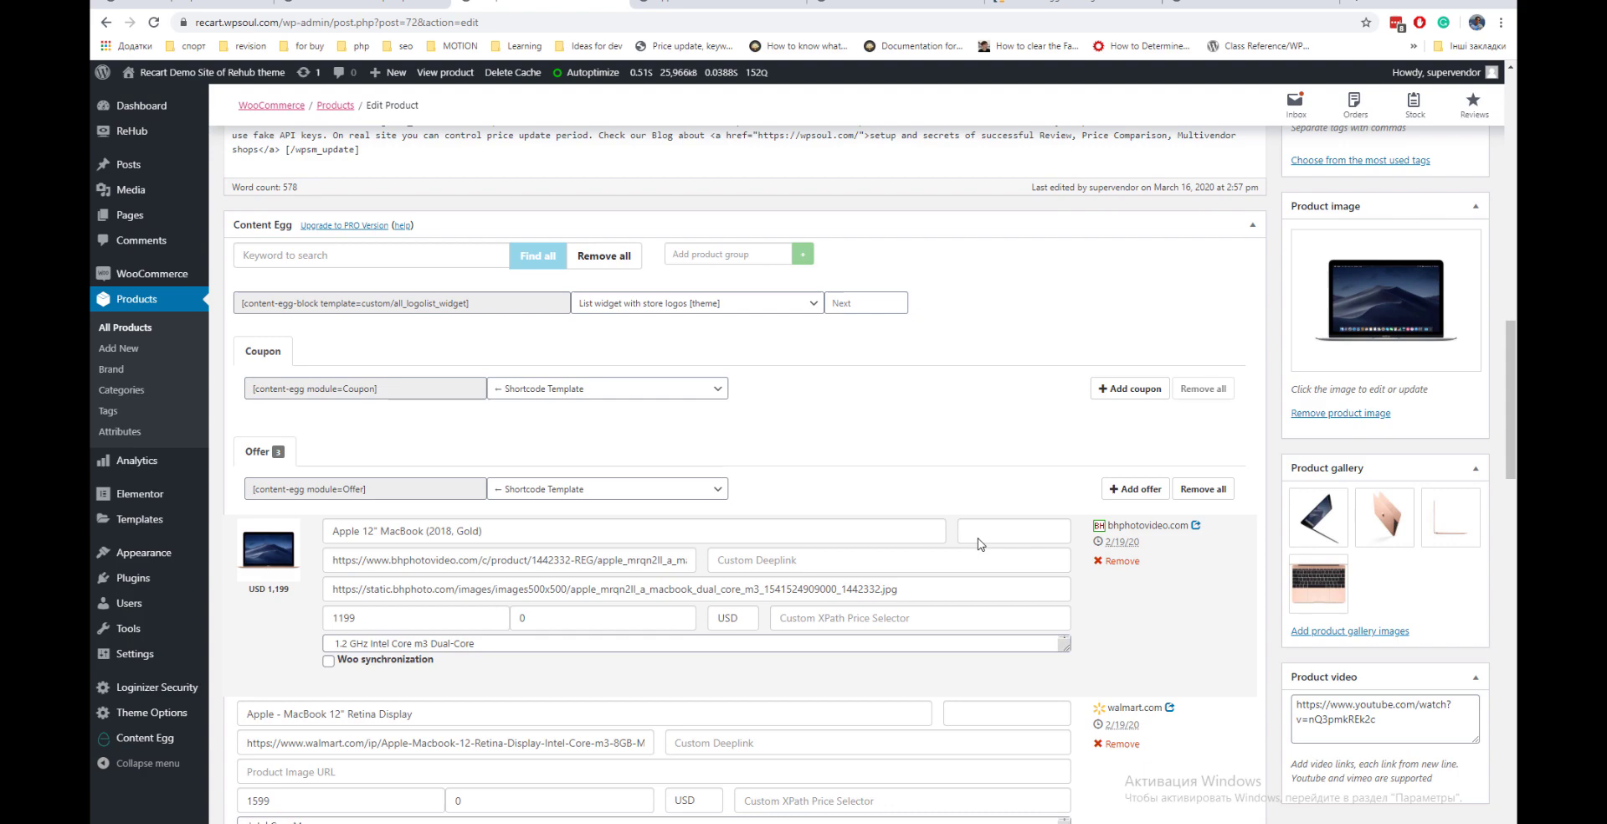
- Open the ReHub theme's Support and tips page in a separate browser tab
scroll(981, 544, "up", 2)
mouse_move(140, 134)
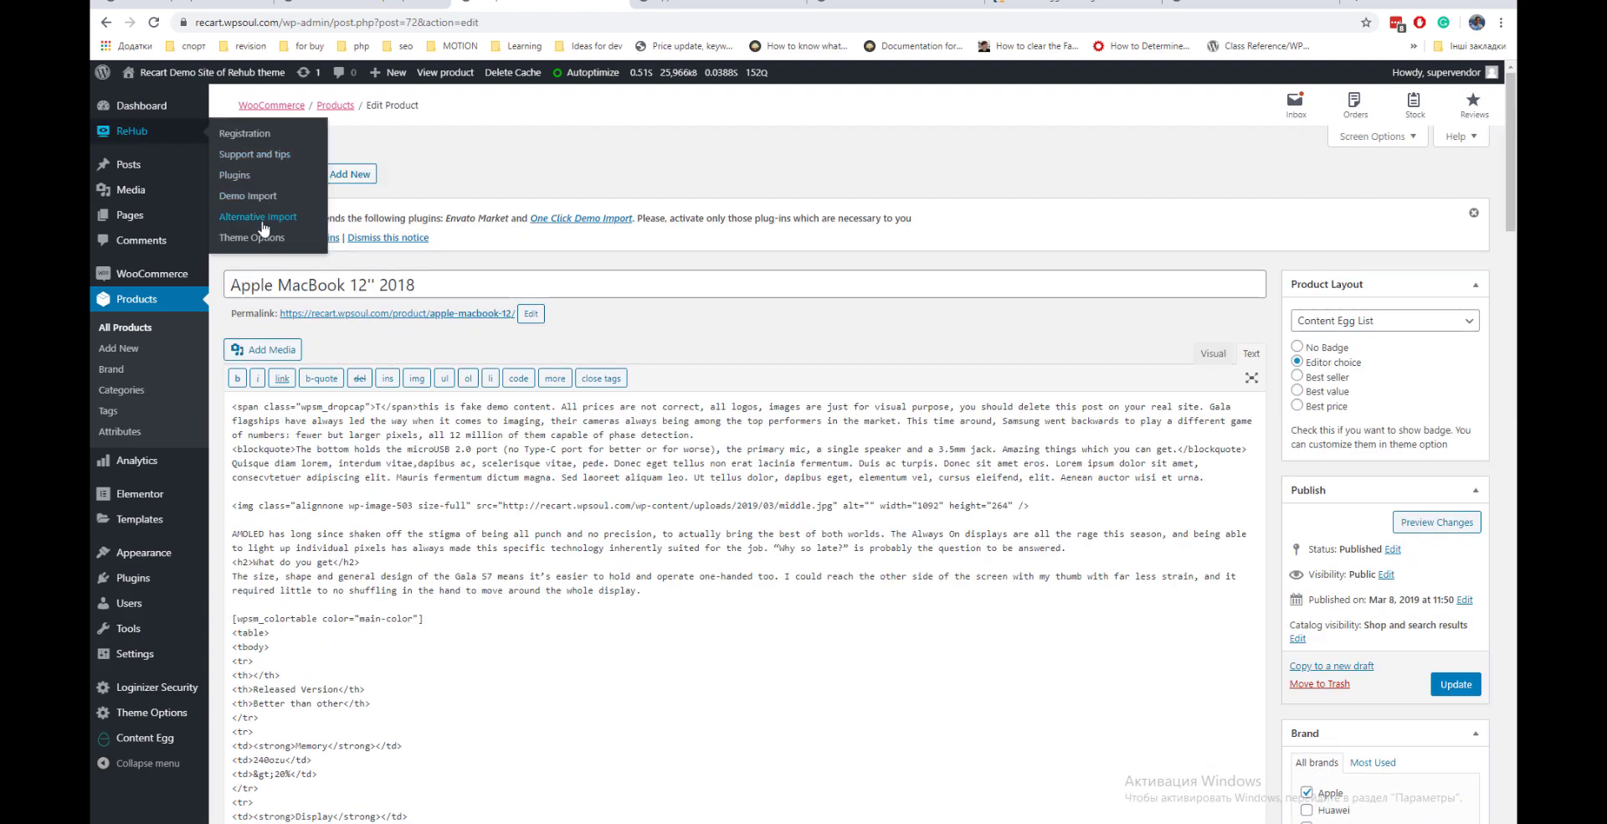
right_click(266, 157)
left_click(279, 167)
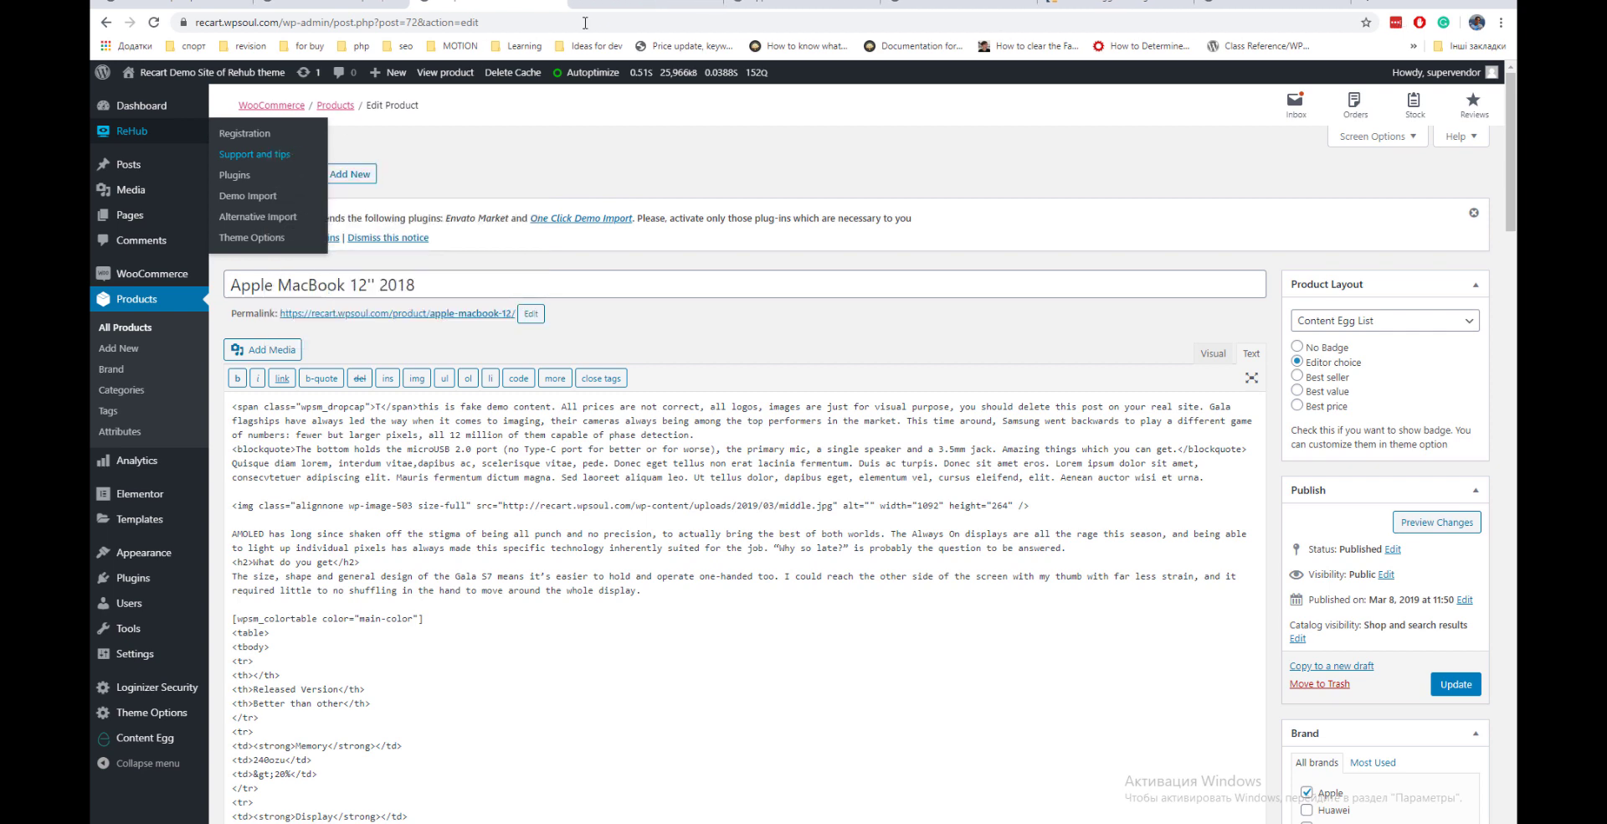
left_click(613, 5)
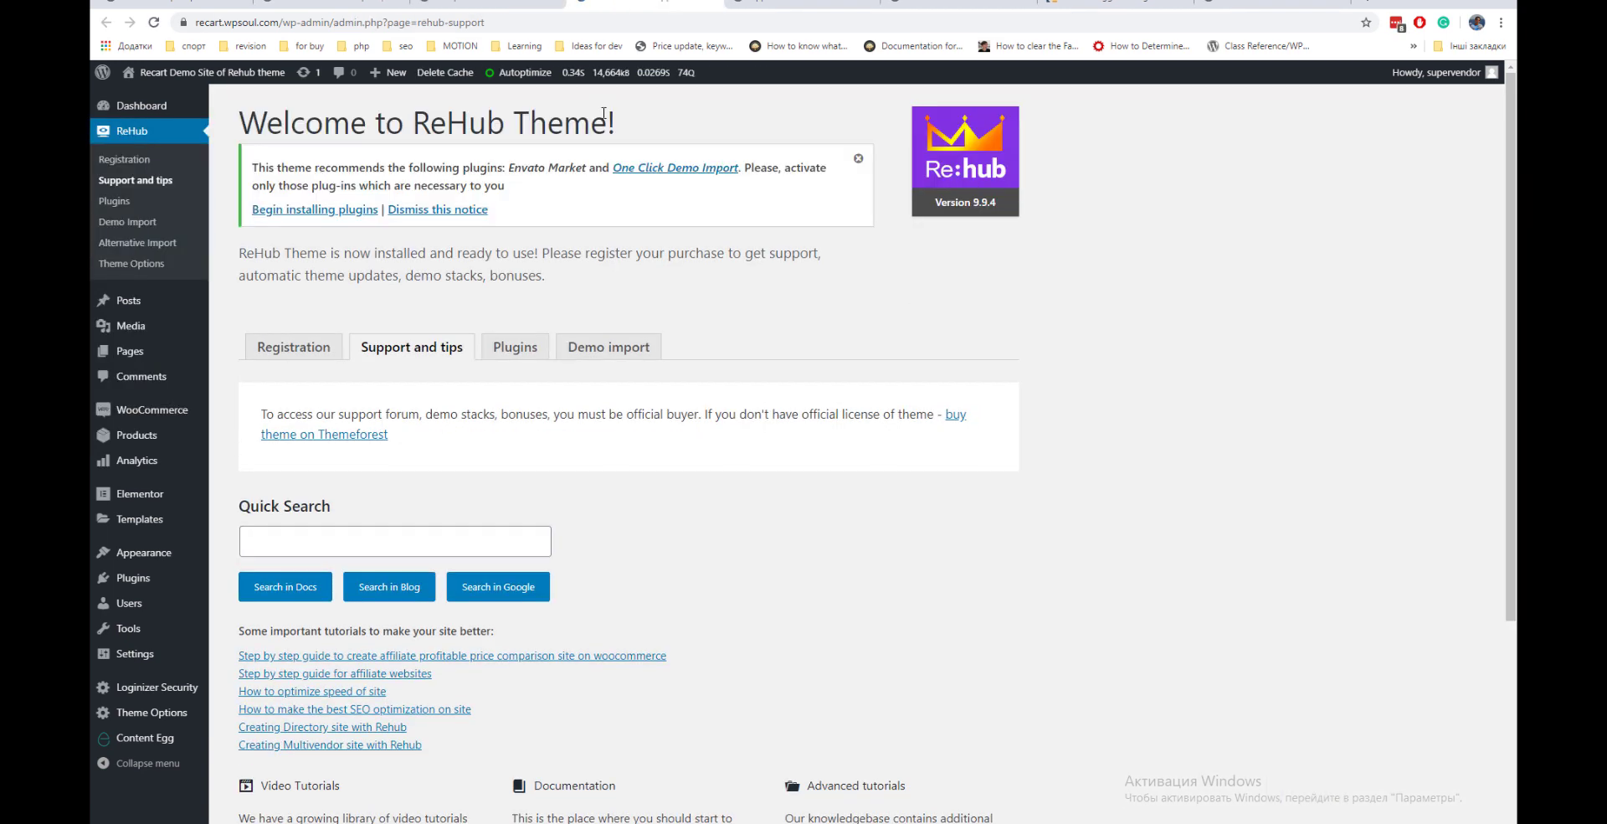
- Search the theme documentation for "user generated price comparison" and open the User generated Price Comparison article
left_click(338, 533)
type("user")
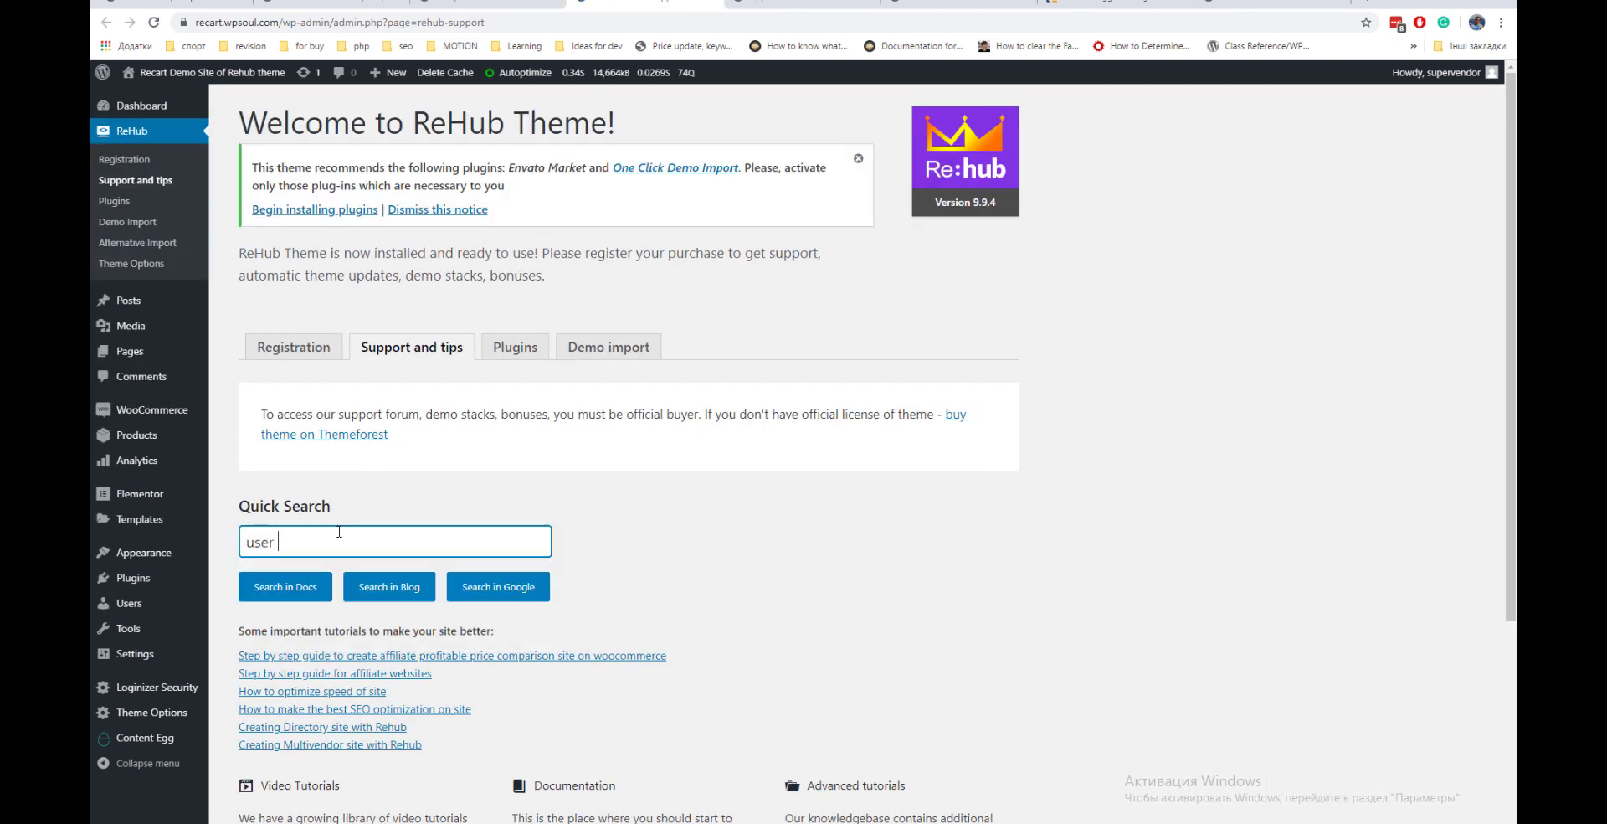
type(" generated price comparison")
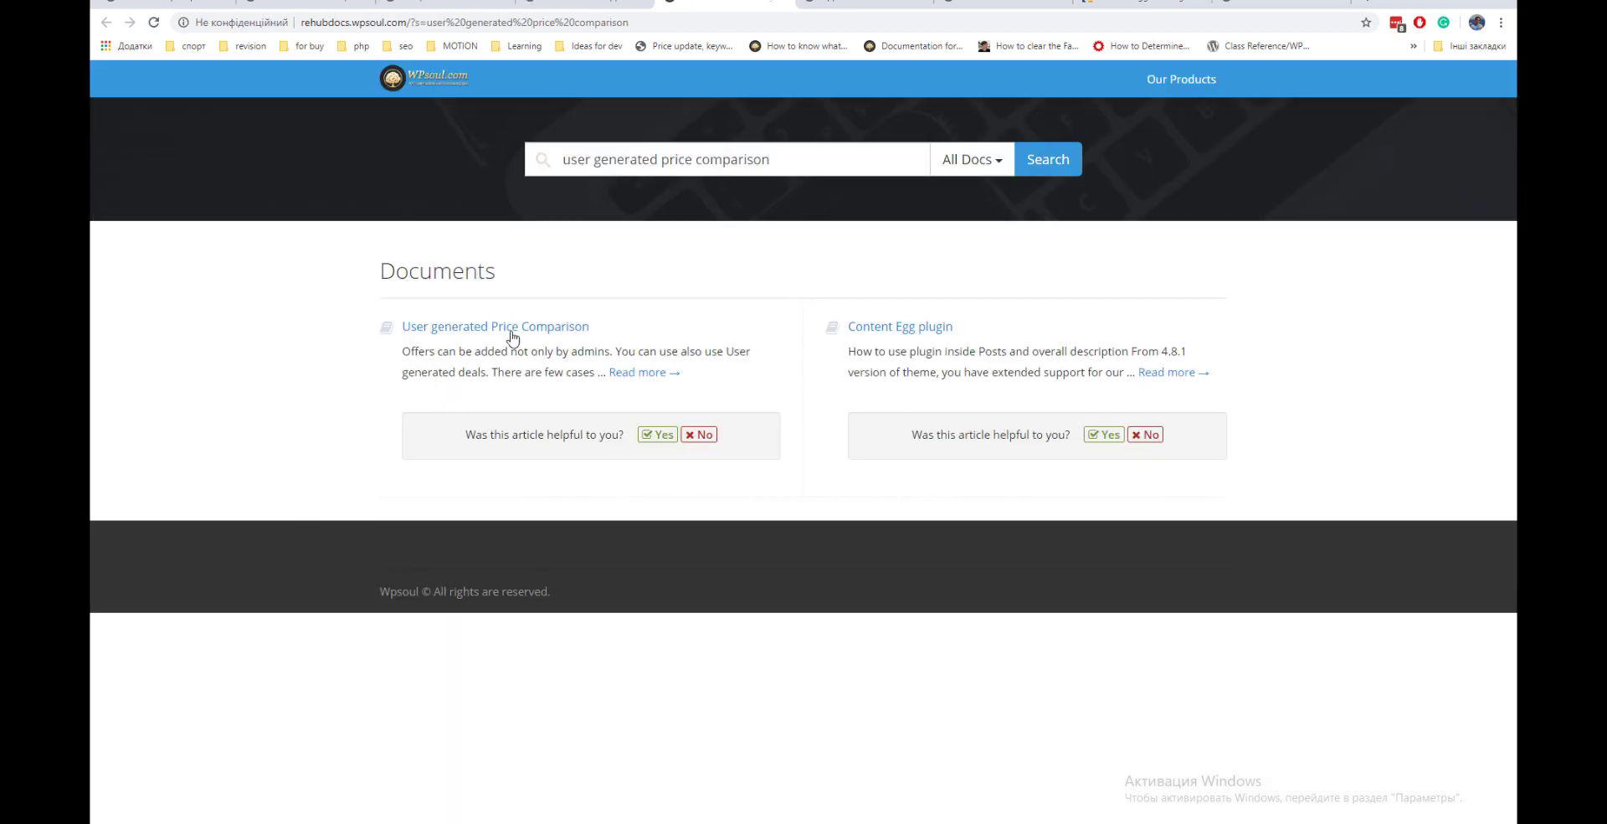
left_click(518, 329)
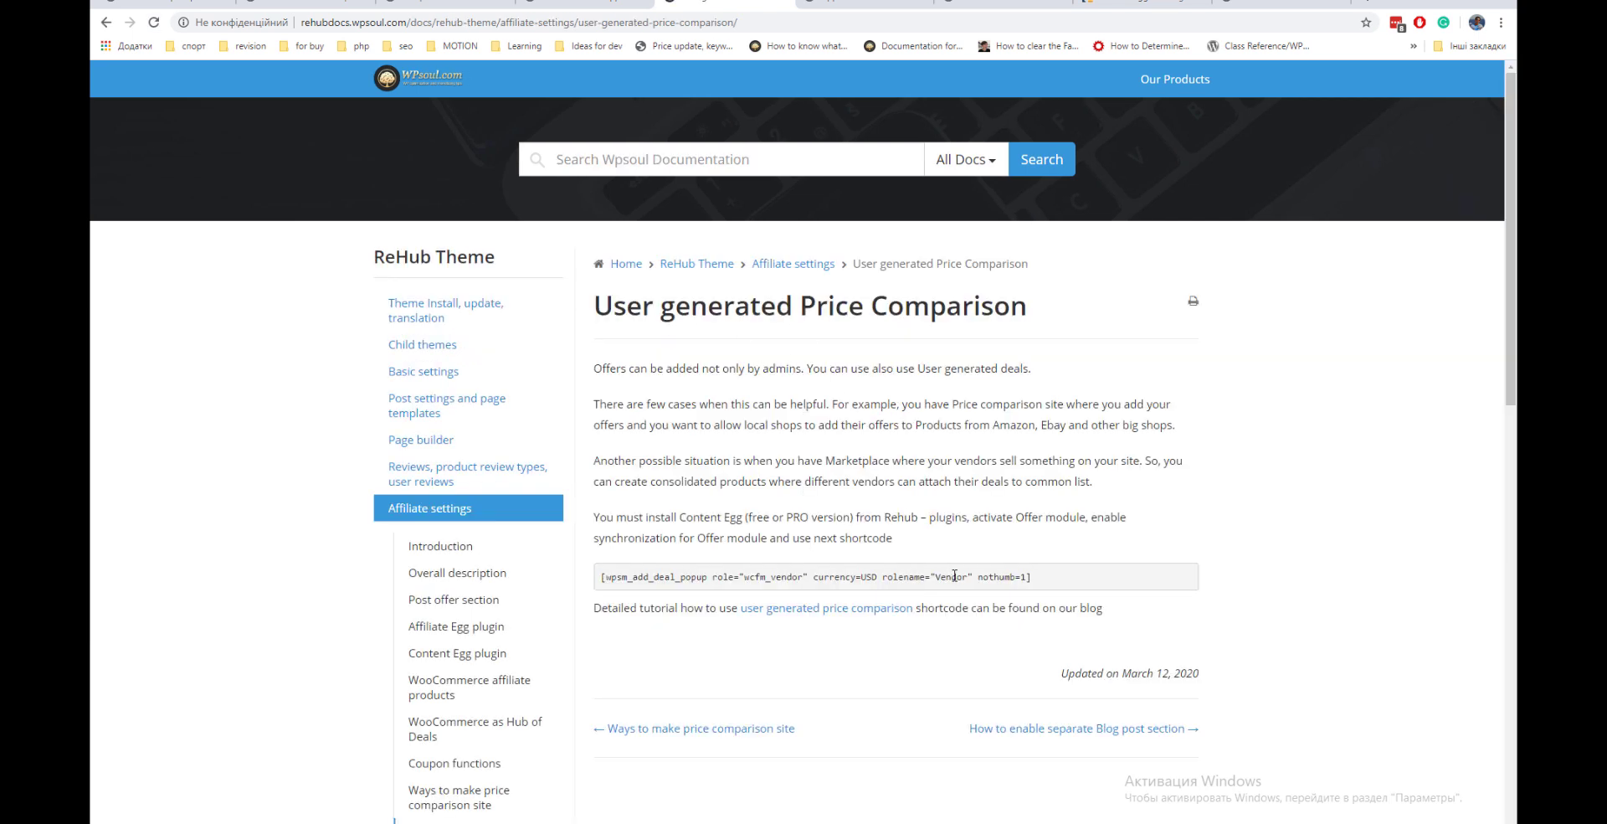
- Check the linked blog tutorial on the shortcode's parameters, then return to the documentation article and select the wpsm_add_deal_popup shortcode
left_click(827, 616)
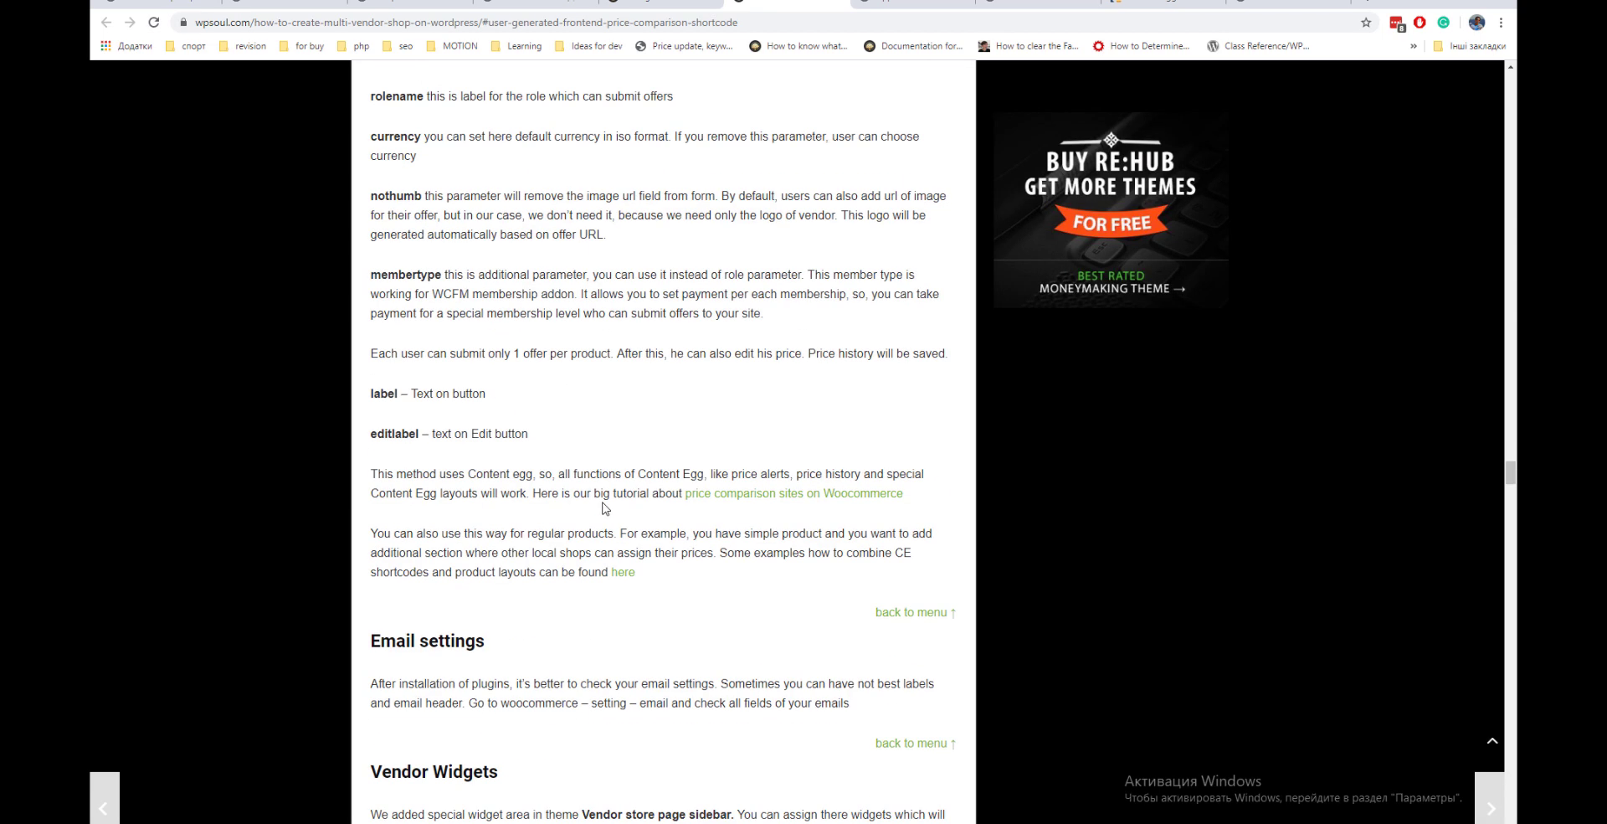
left_click(657, 7)
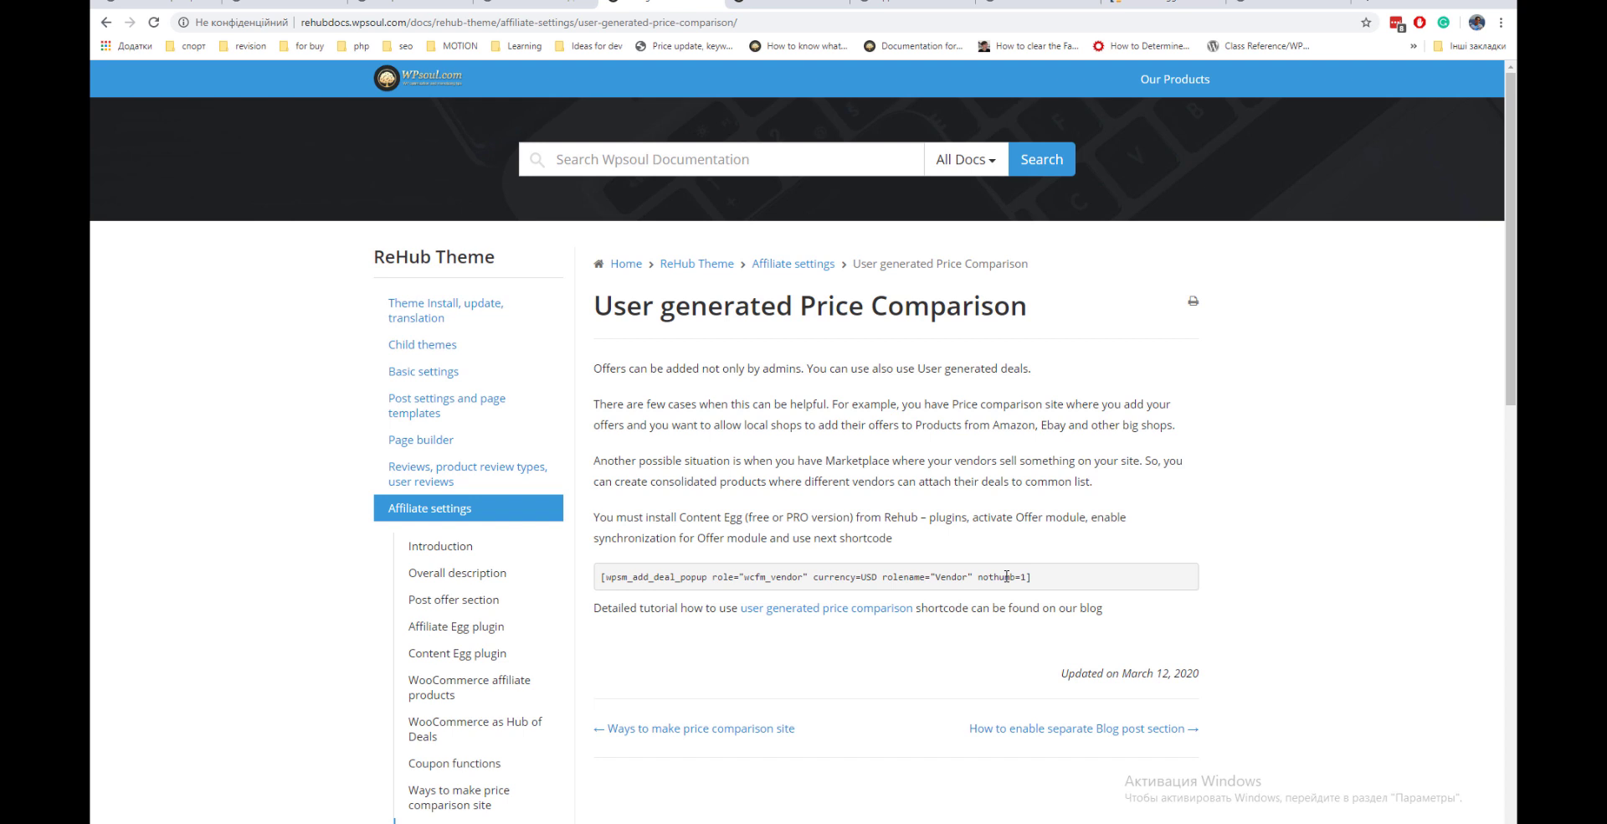
left_click_drag(1035, 578, 602, 574)
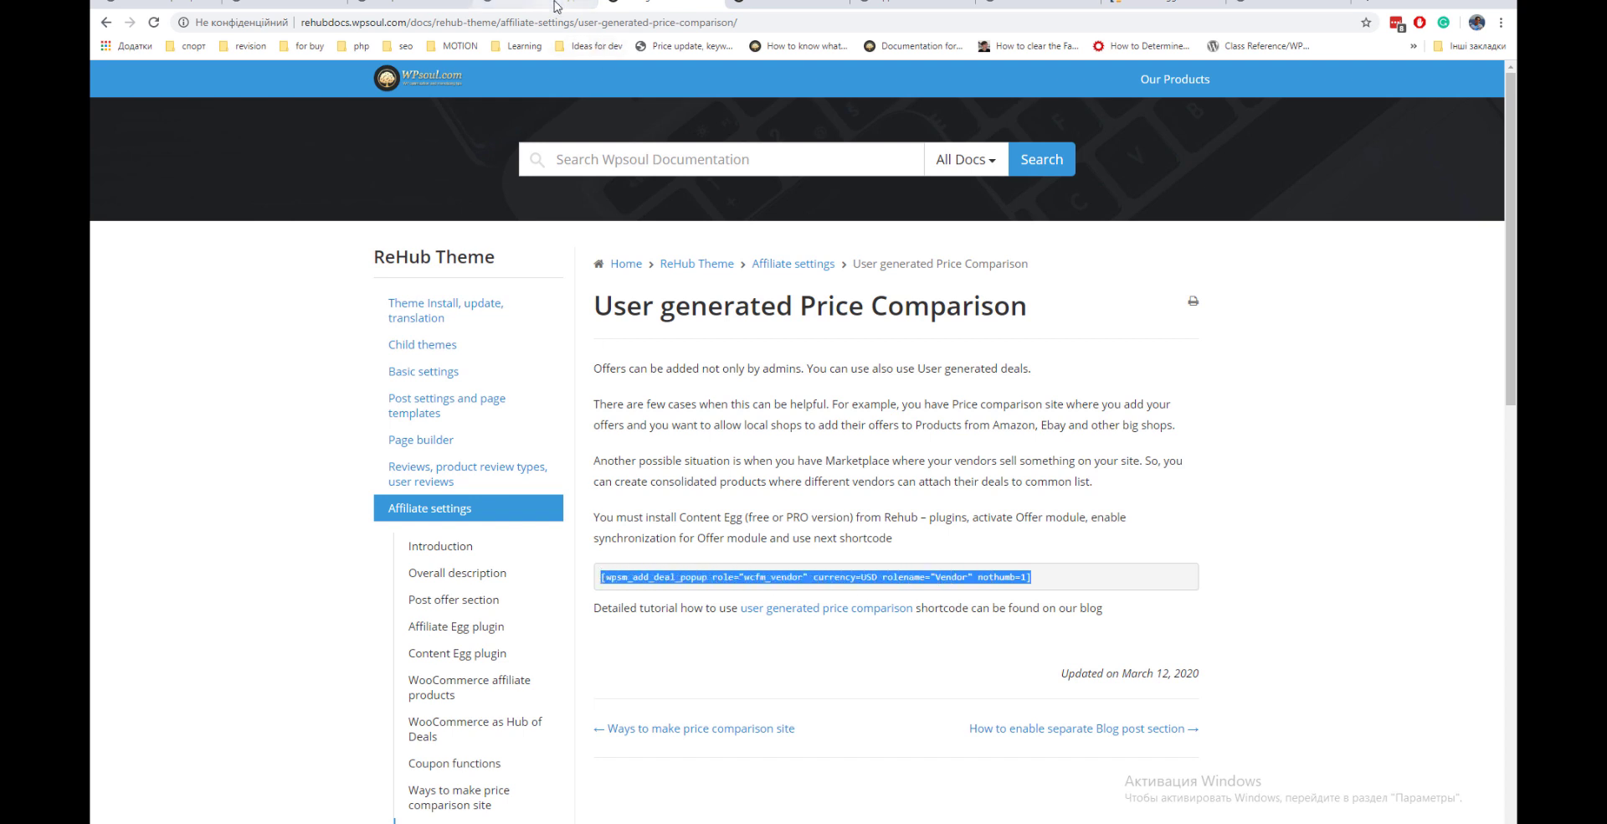
- Review the MacBook product's custom code areas in its product data and view the Add your offer button on its storefront page
left_click(378, 2)
scroll(870, 552, "down", 4)
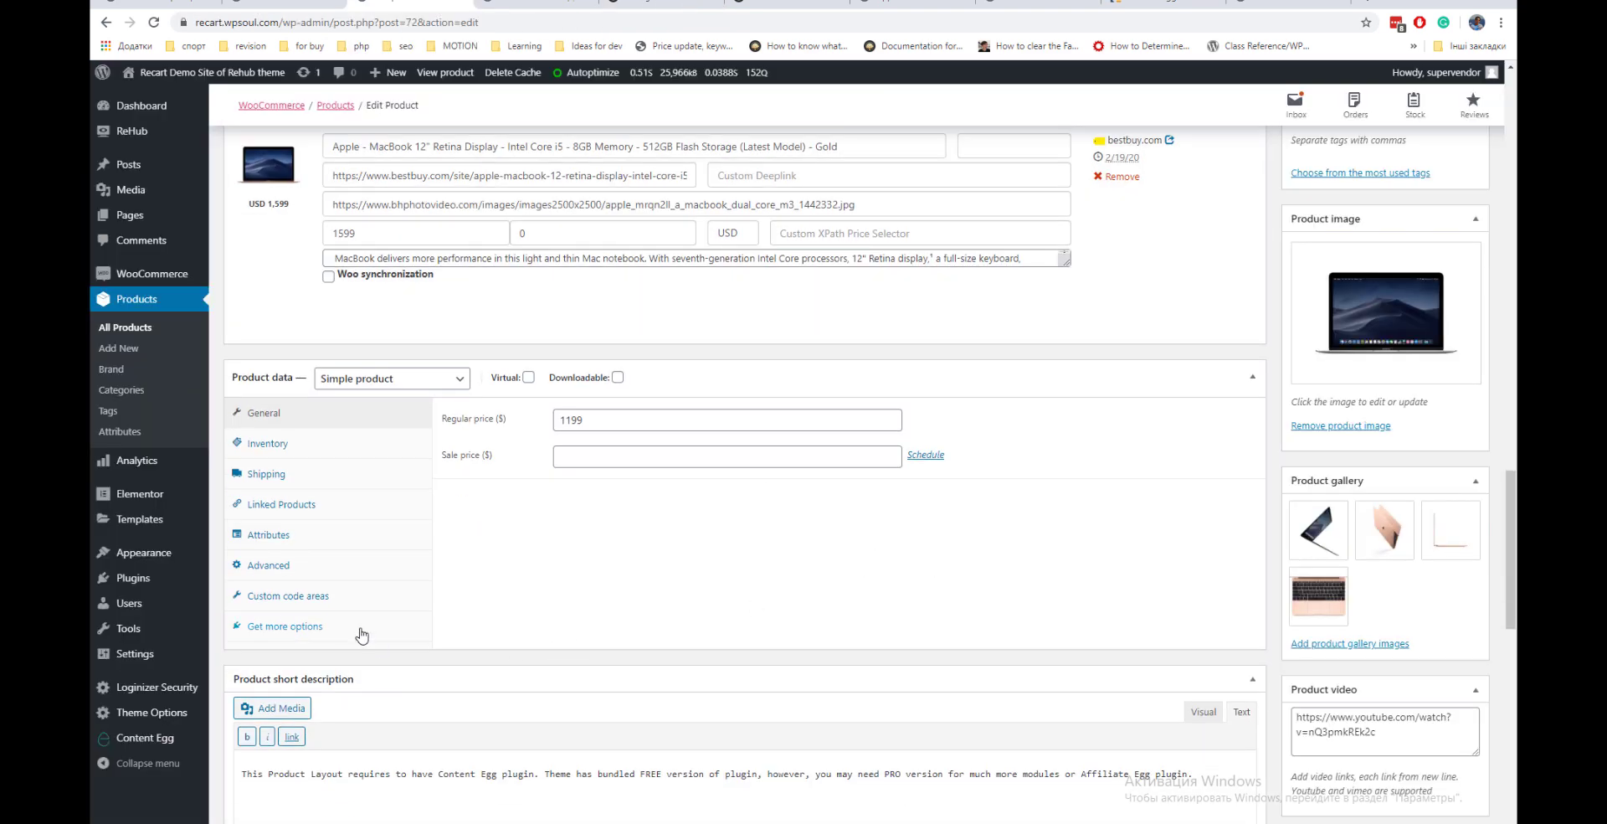
left_click(322, 598)
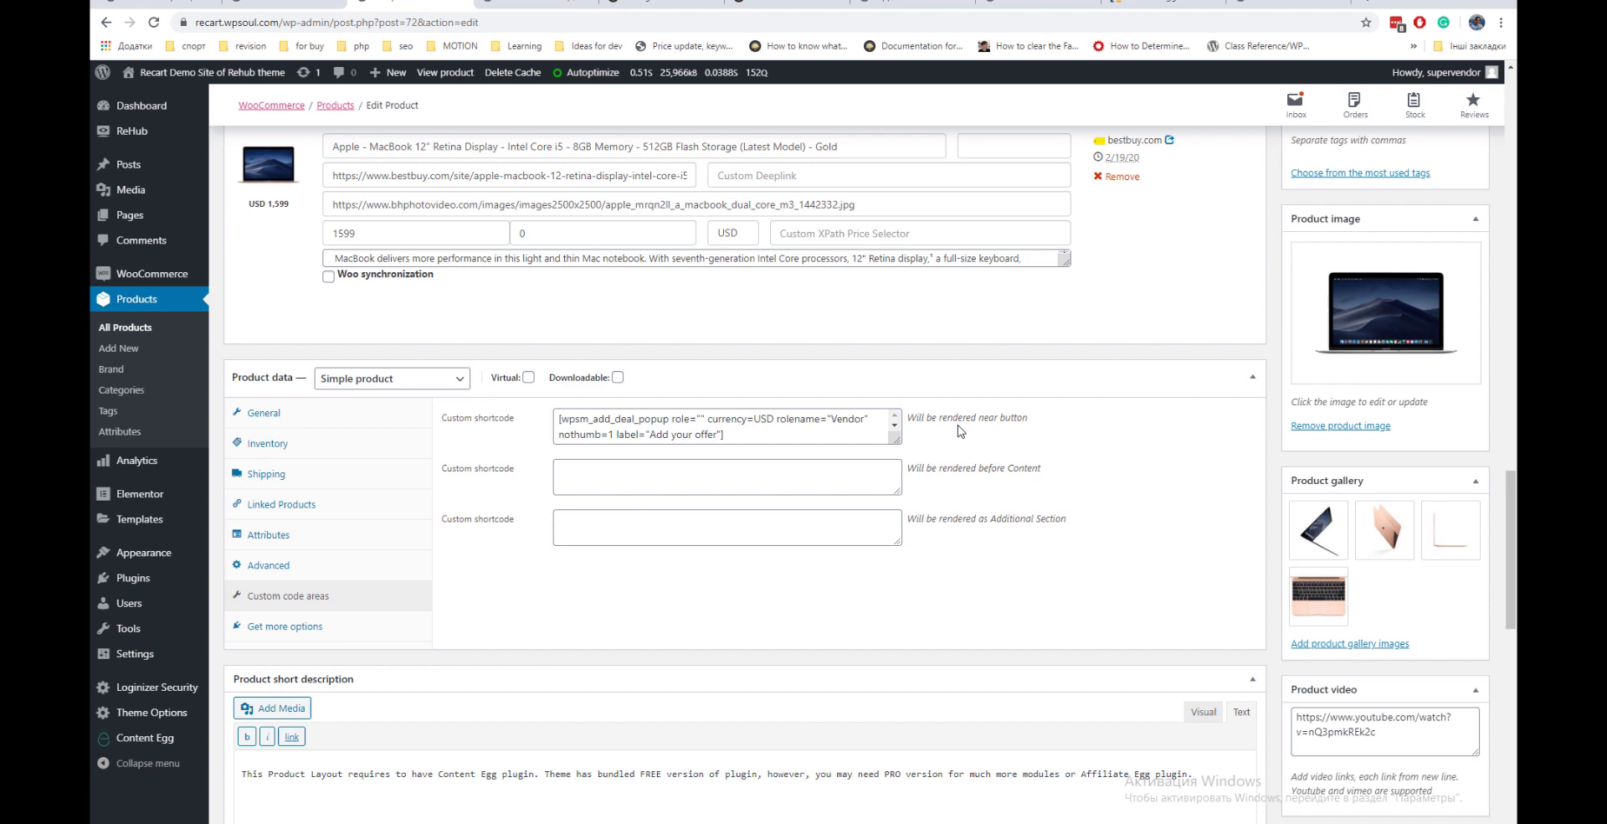
left_click(910, 2)
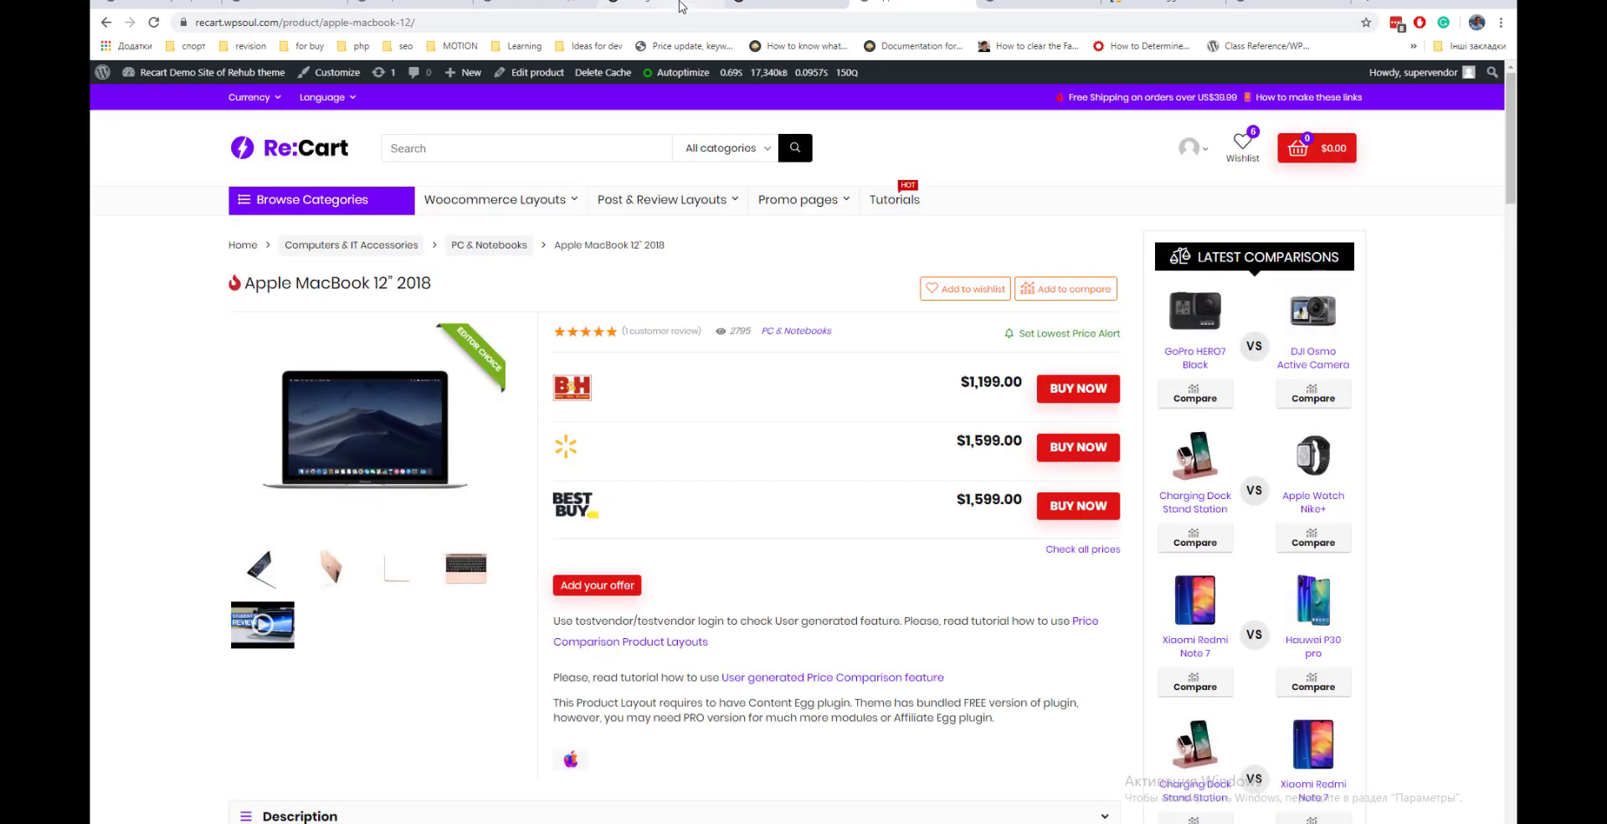
- Open the Shop settings in the Theme Options and examine the custom code areas that apply to all products
left_click(536, 3)
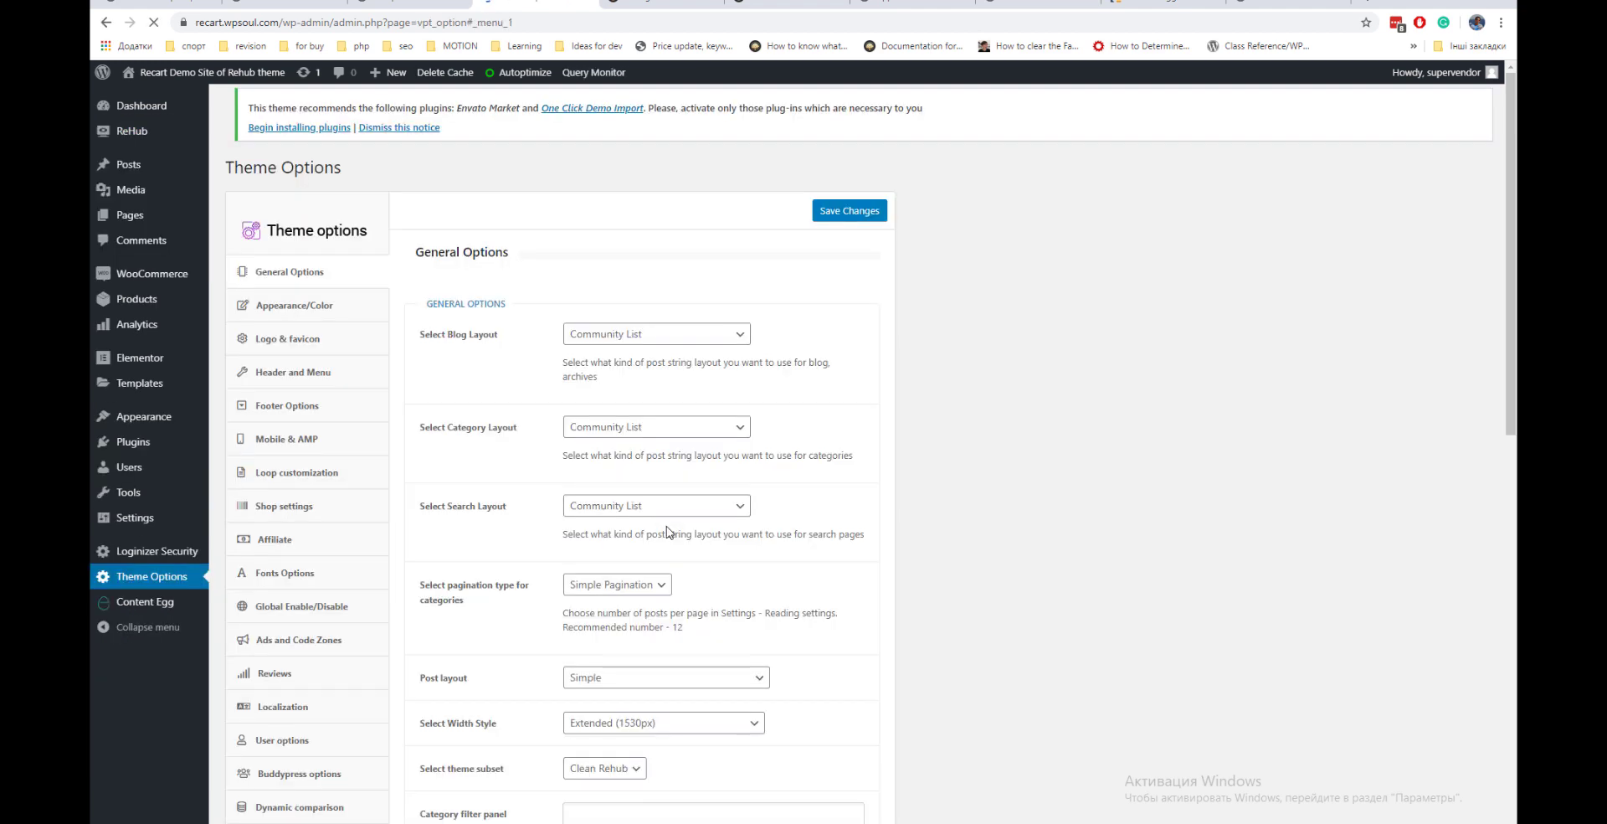
scroll(540, 536, "down", 3)
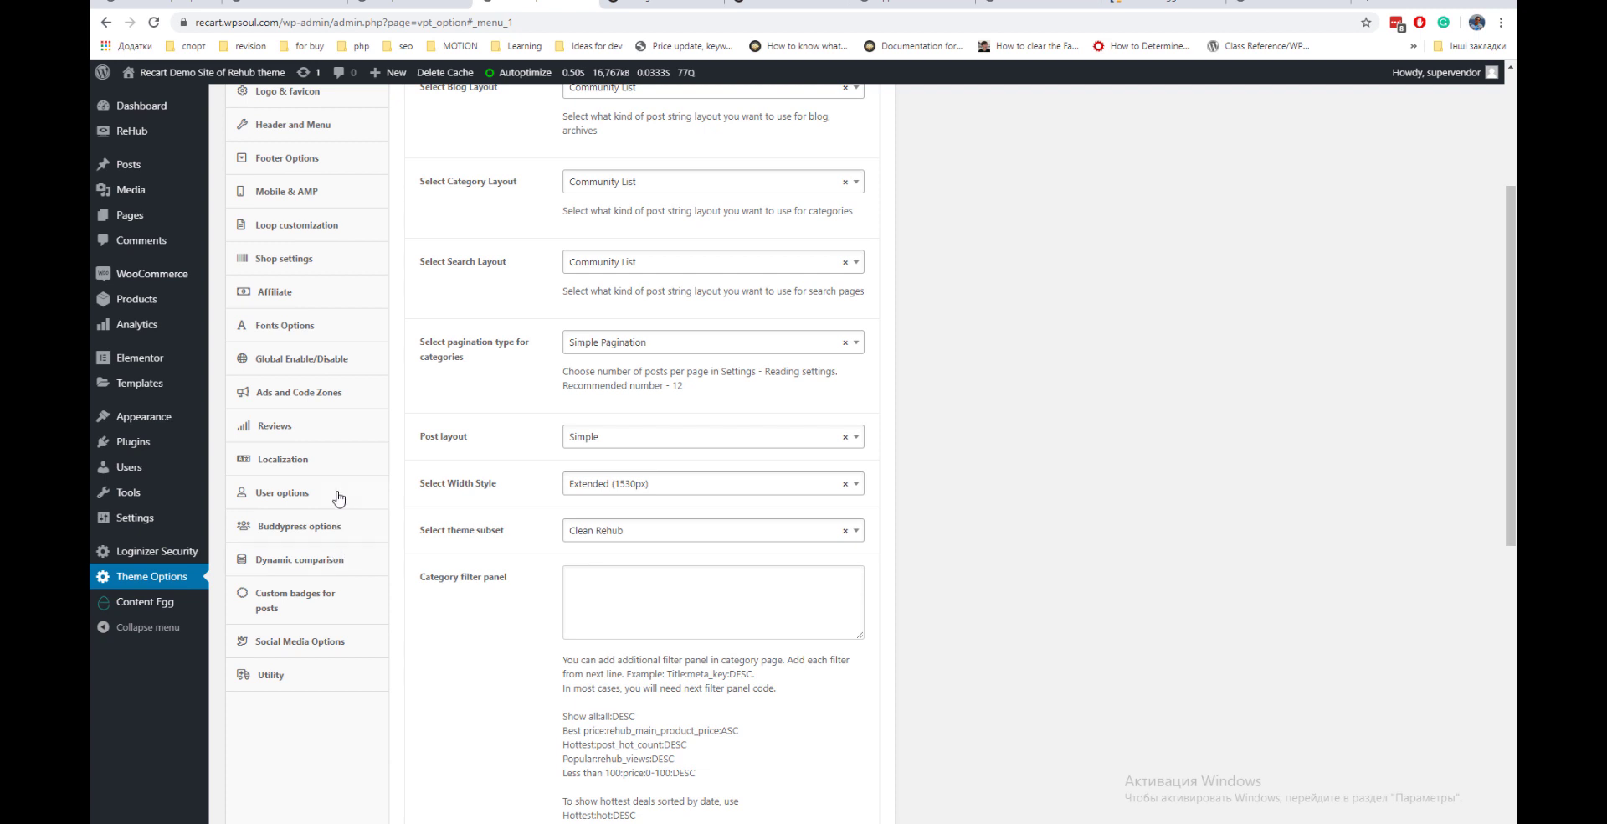
scroll(339, 460, "up", 3)
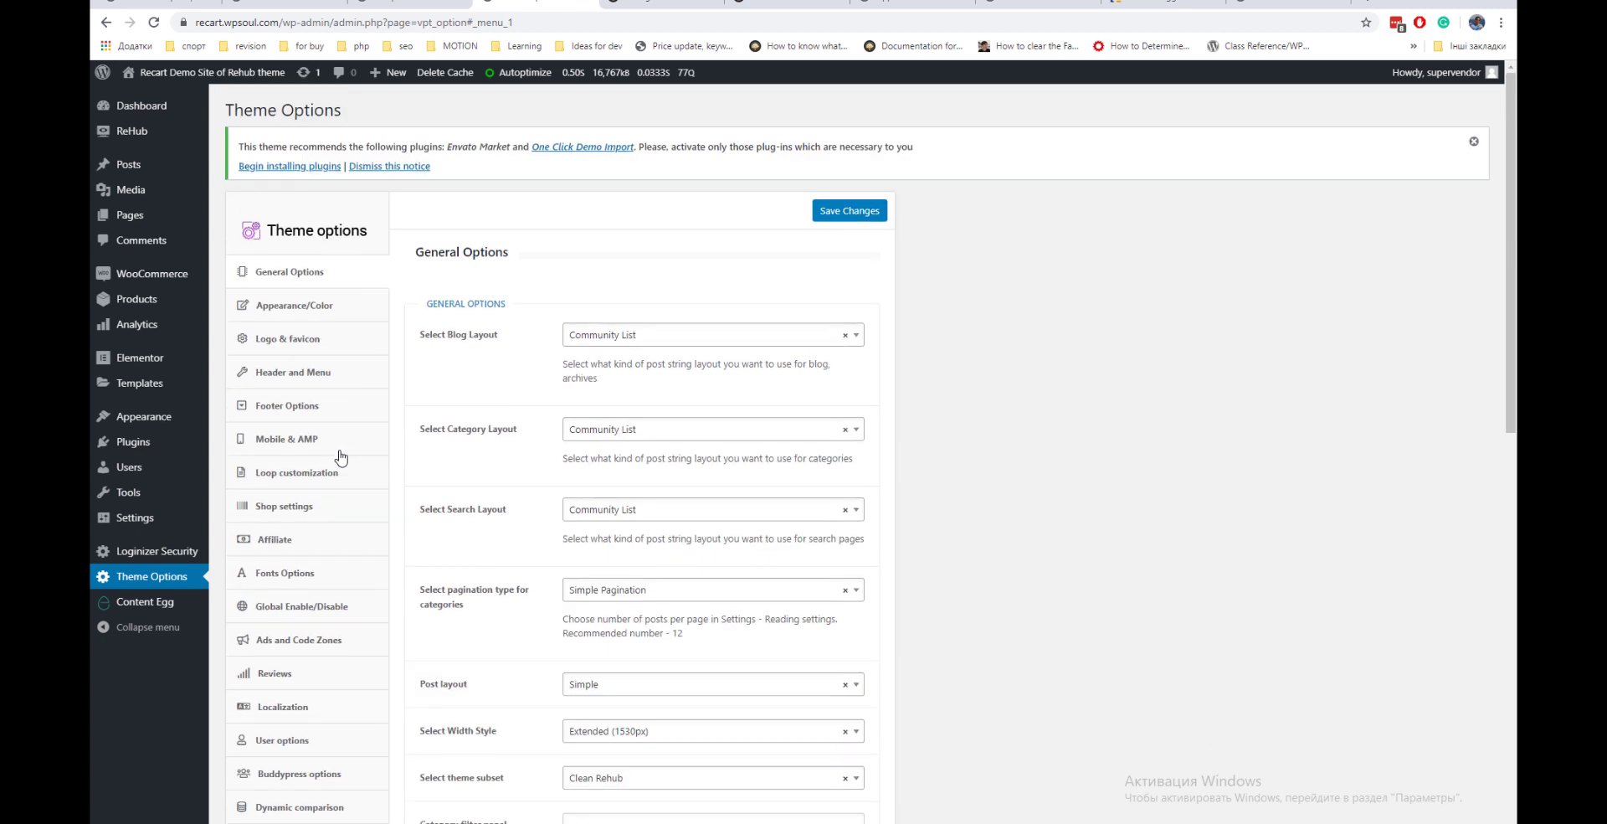
left_click(337, 505)
scroll(950, 450, "down", 3)
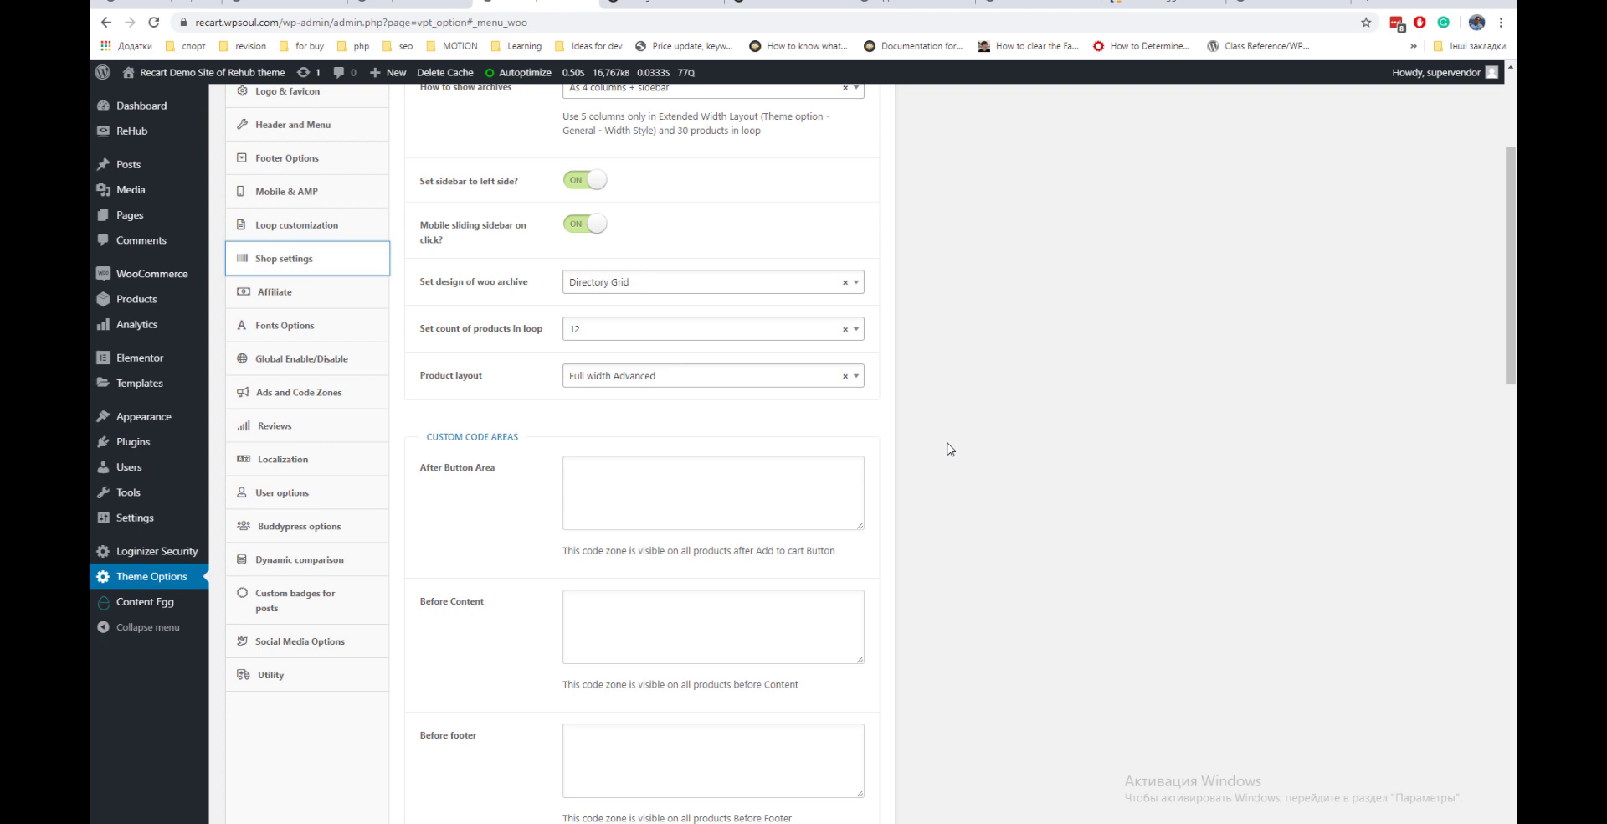
scroll(950, 450, "down", 3)
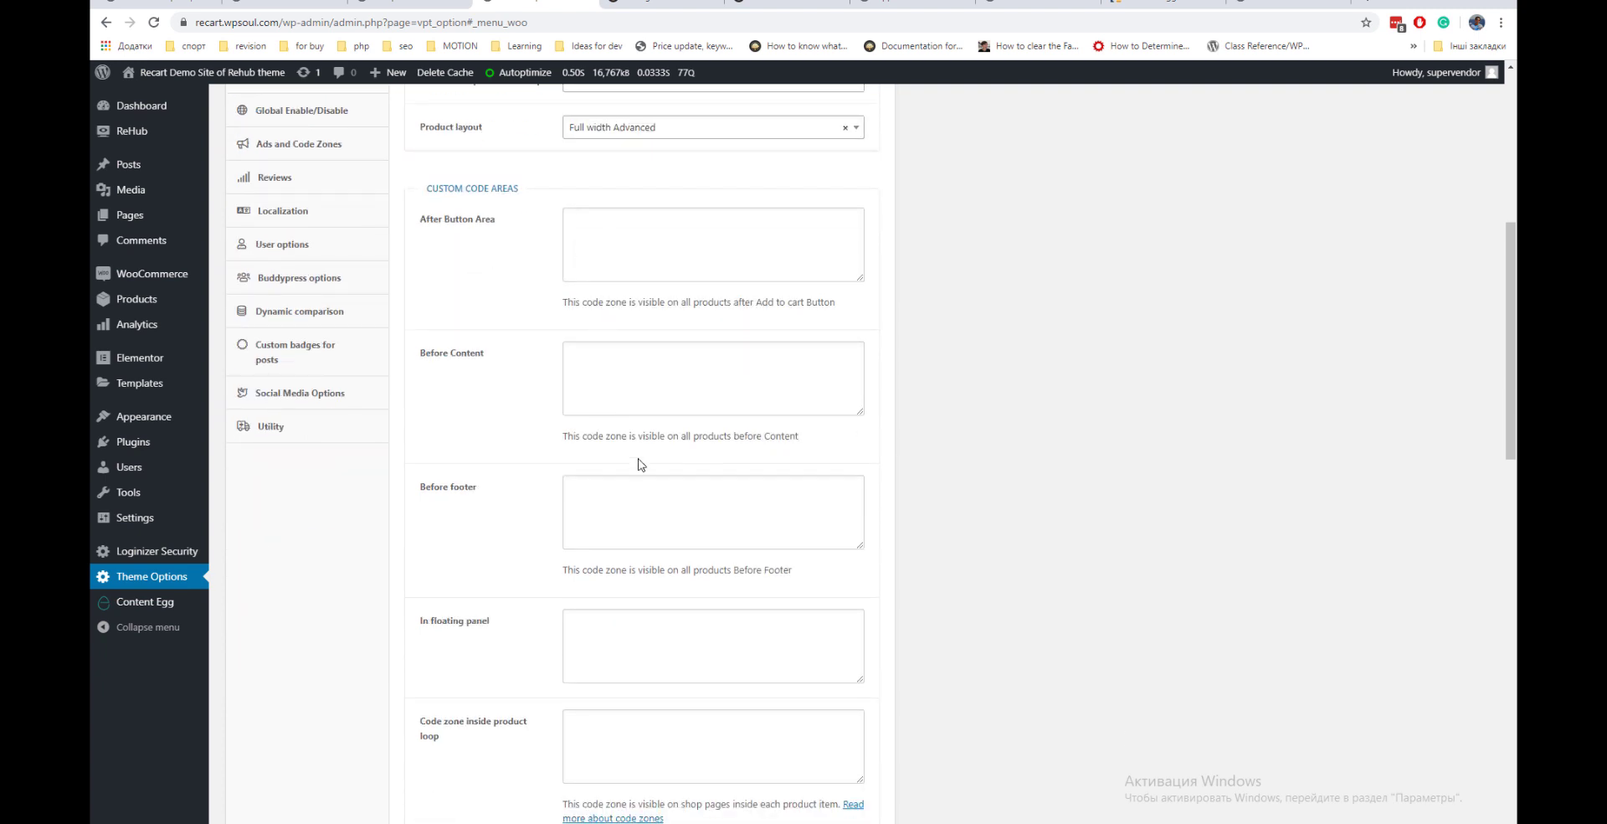
scroll(963, 475, "down", 4)
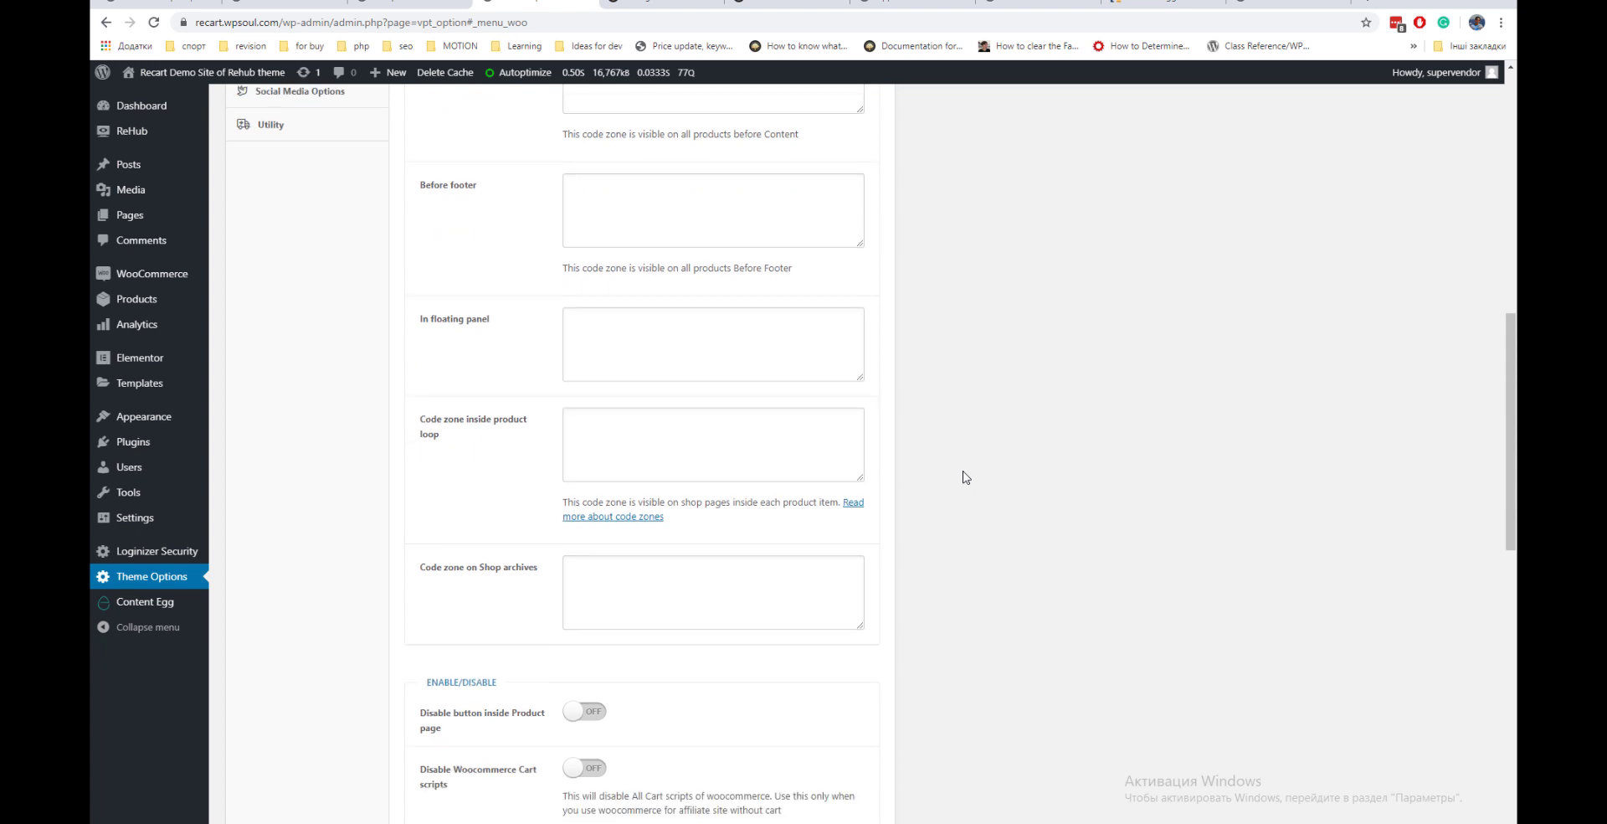
scroll(962, 475, "up", 4)
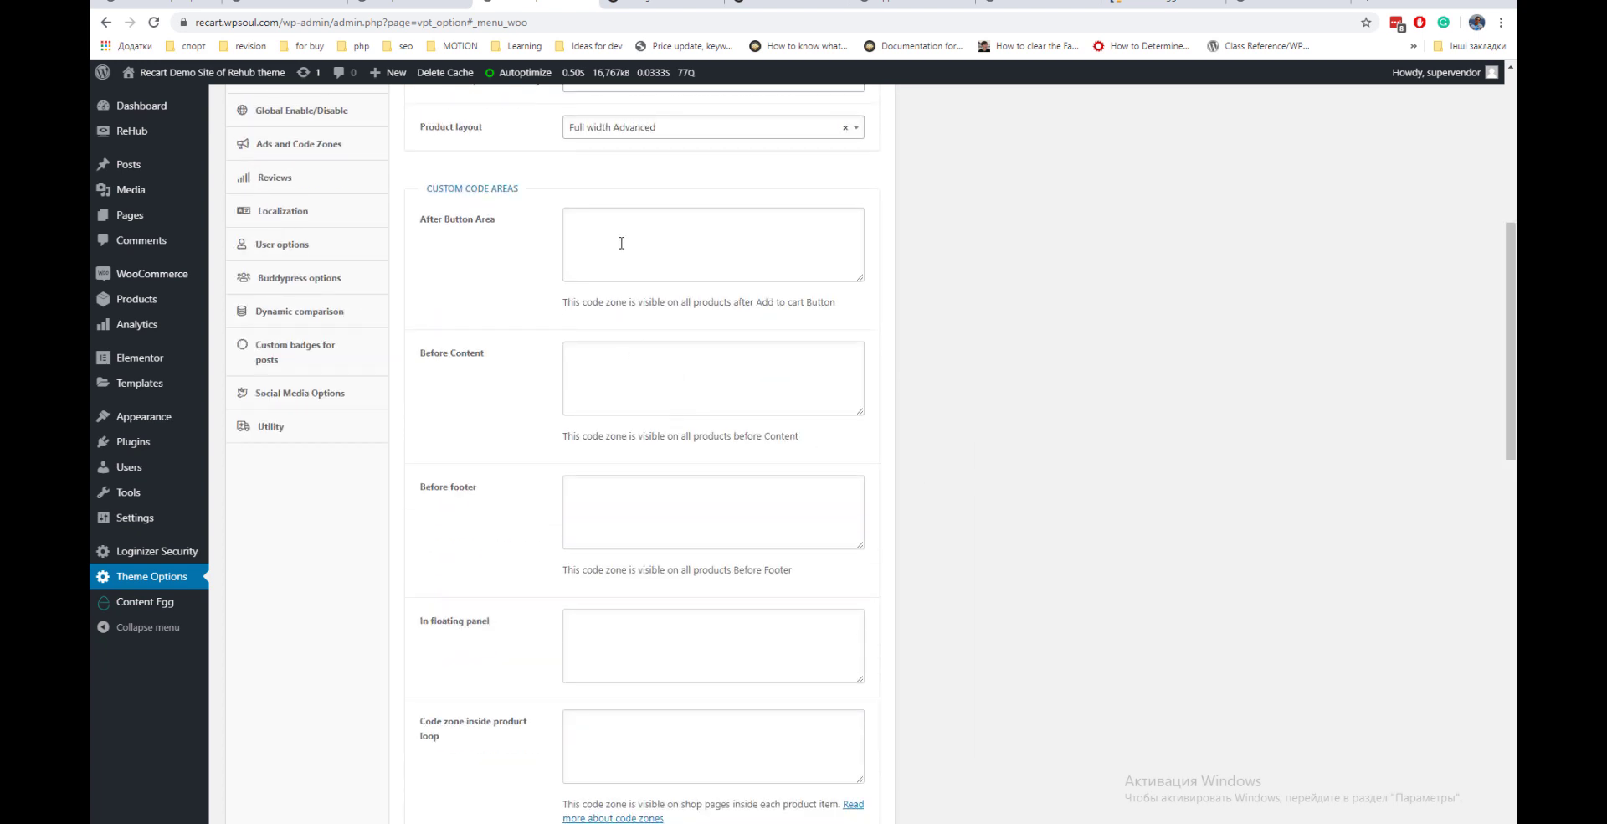
- Search the WPsoul blog for "conditional shortcodes" and review the user shortcodes in the Conditional shortcodes of Rehub theme article
left_click(912, 3)
left_click(1029, 236)
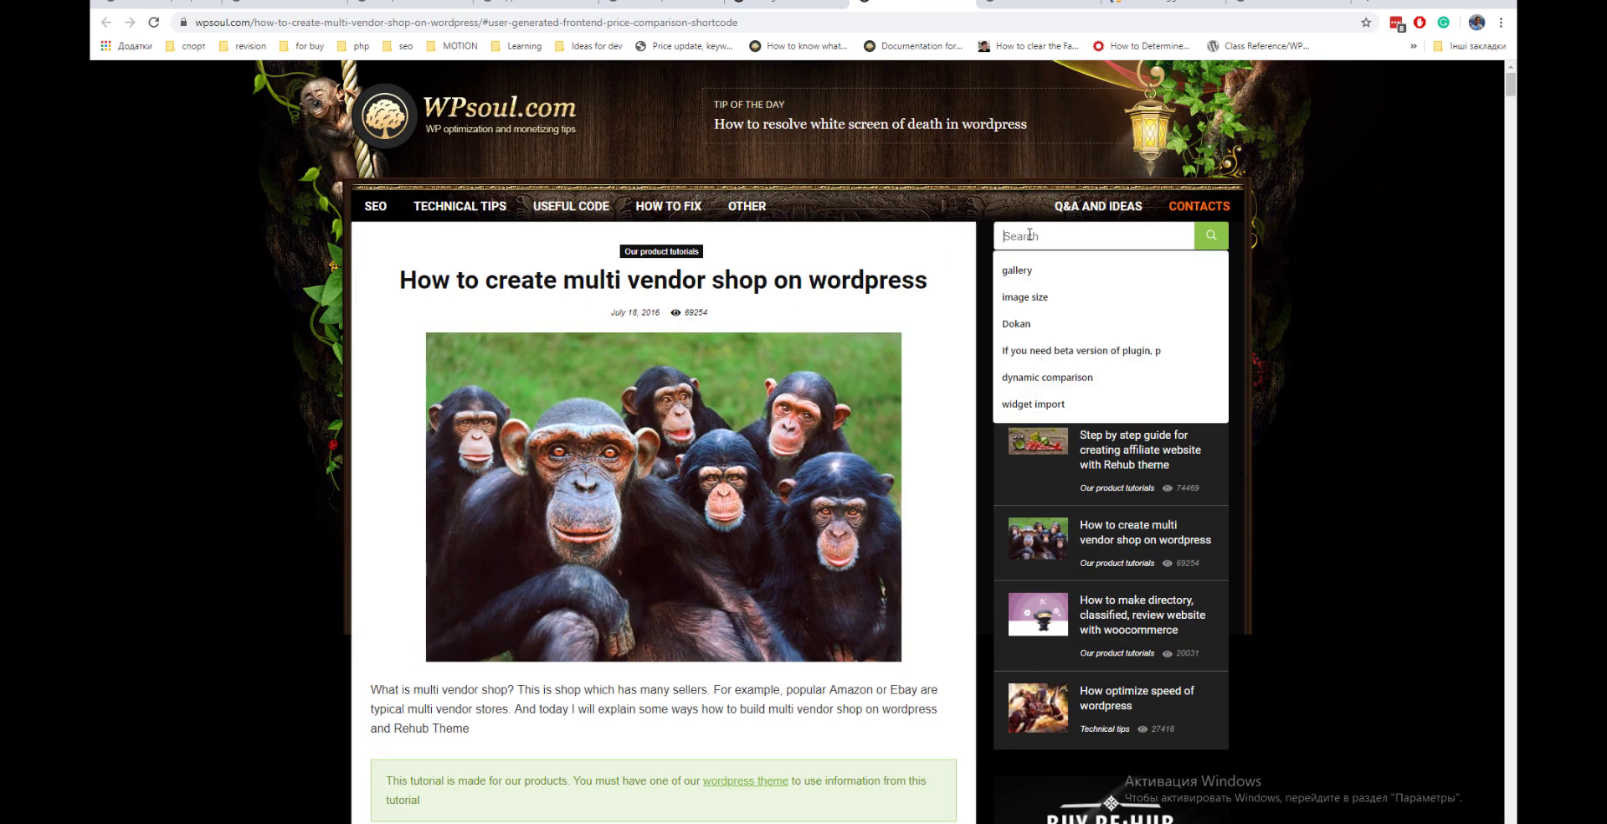
type("con")
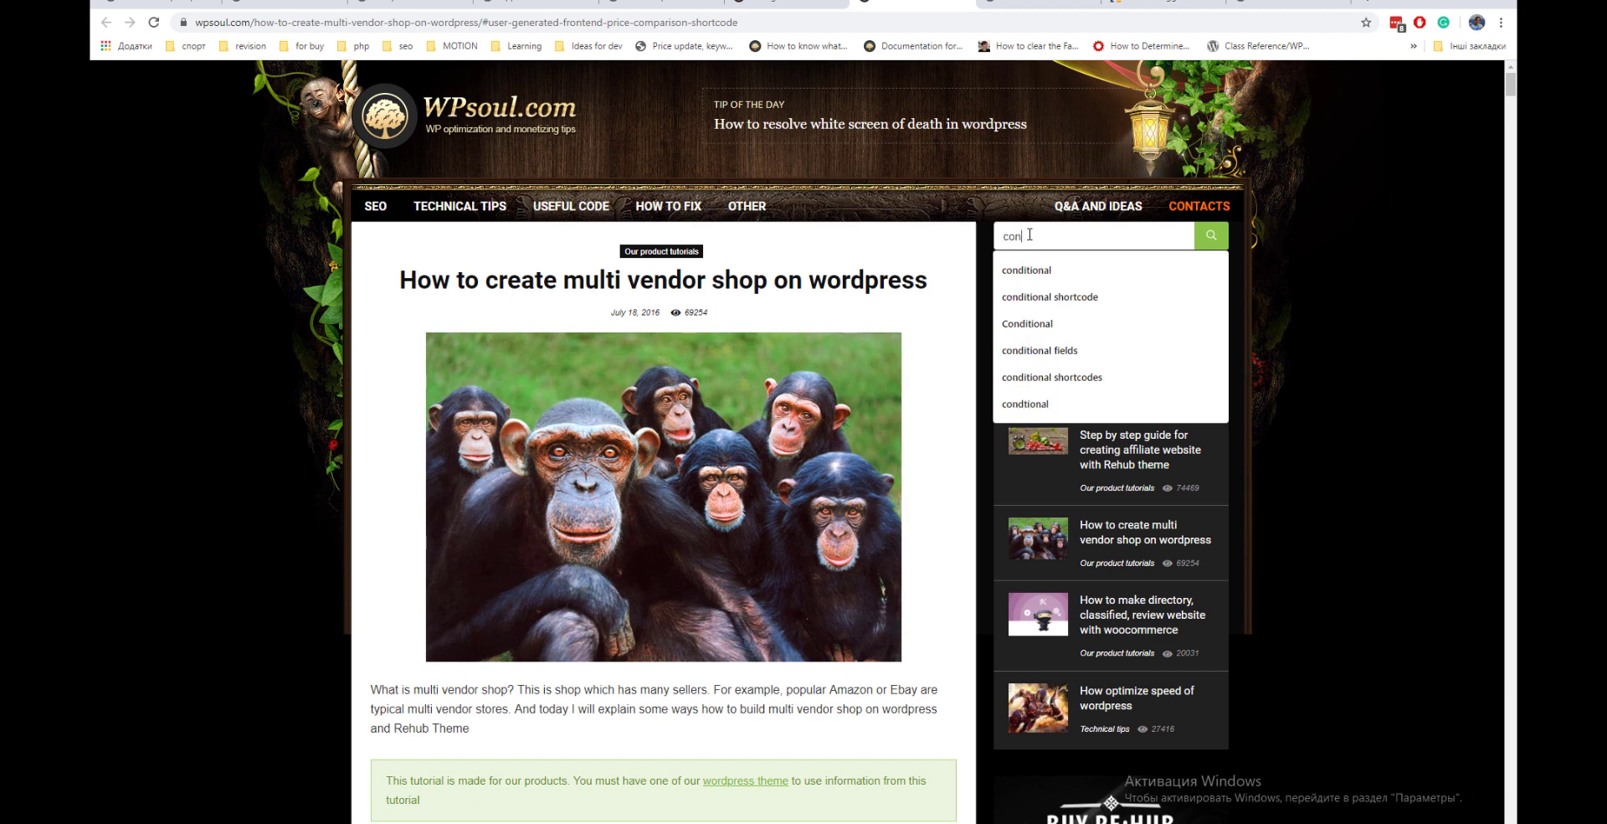
type("ditional ")
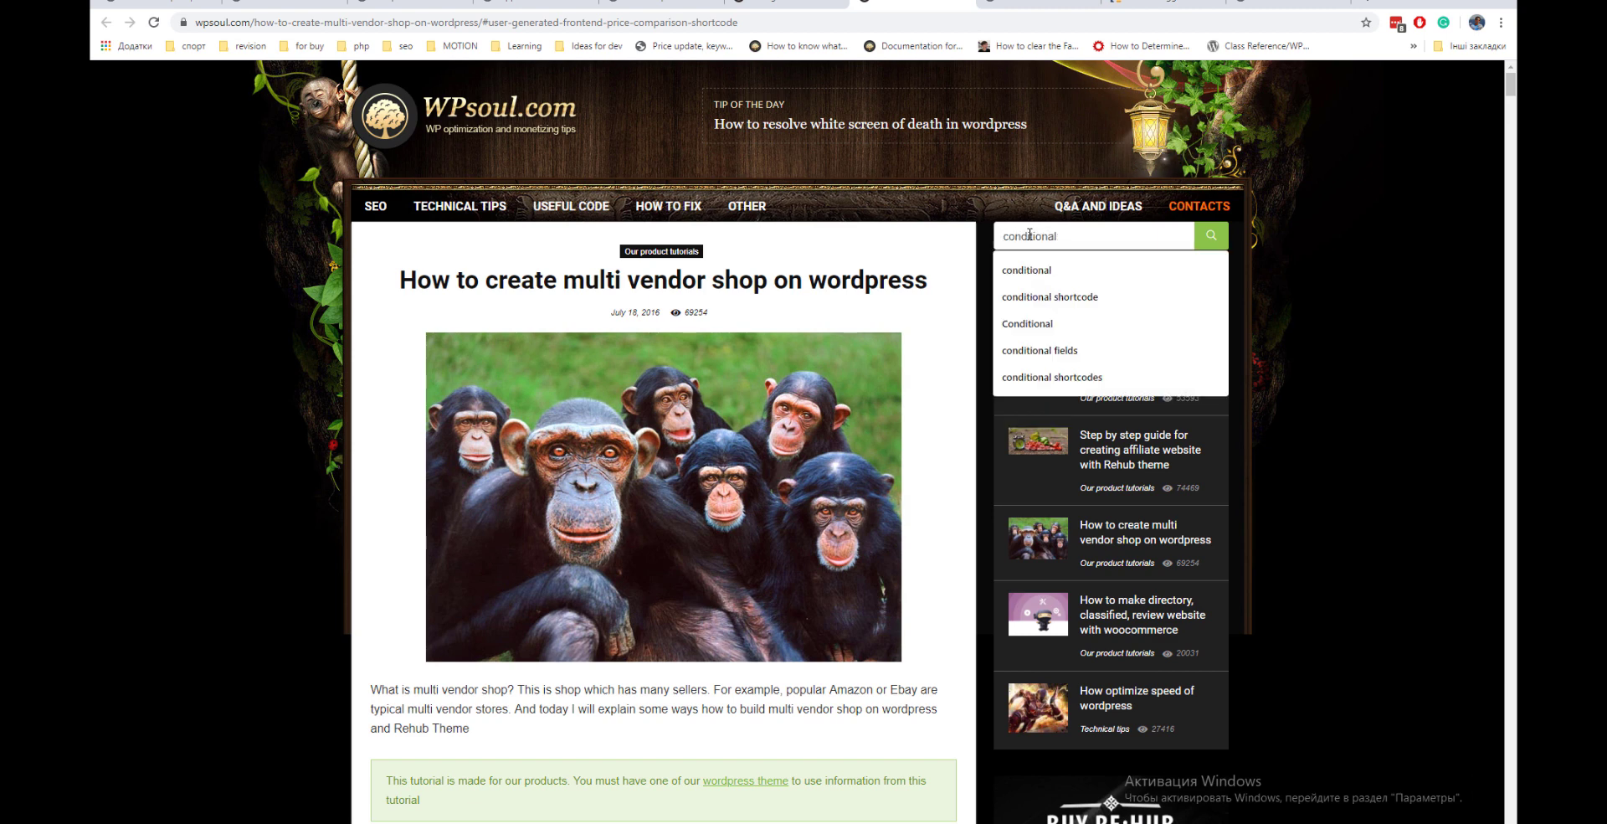
type("shor")
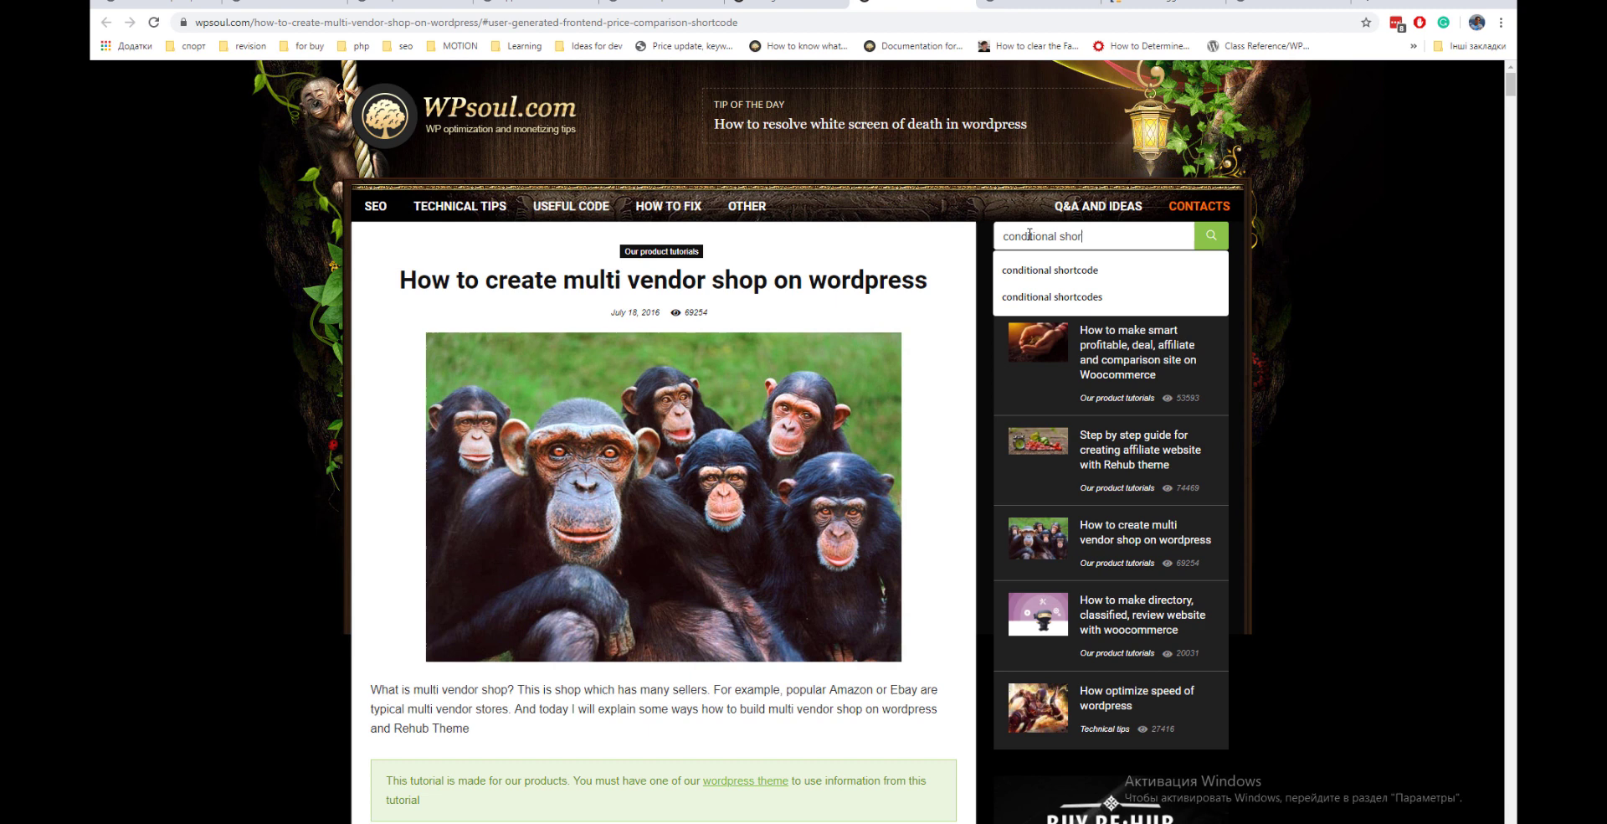
type("tcodes")
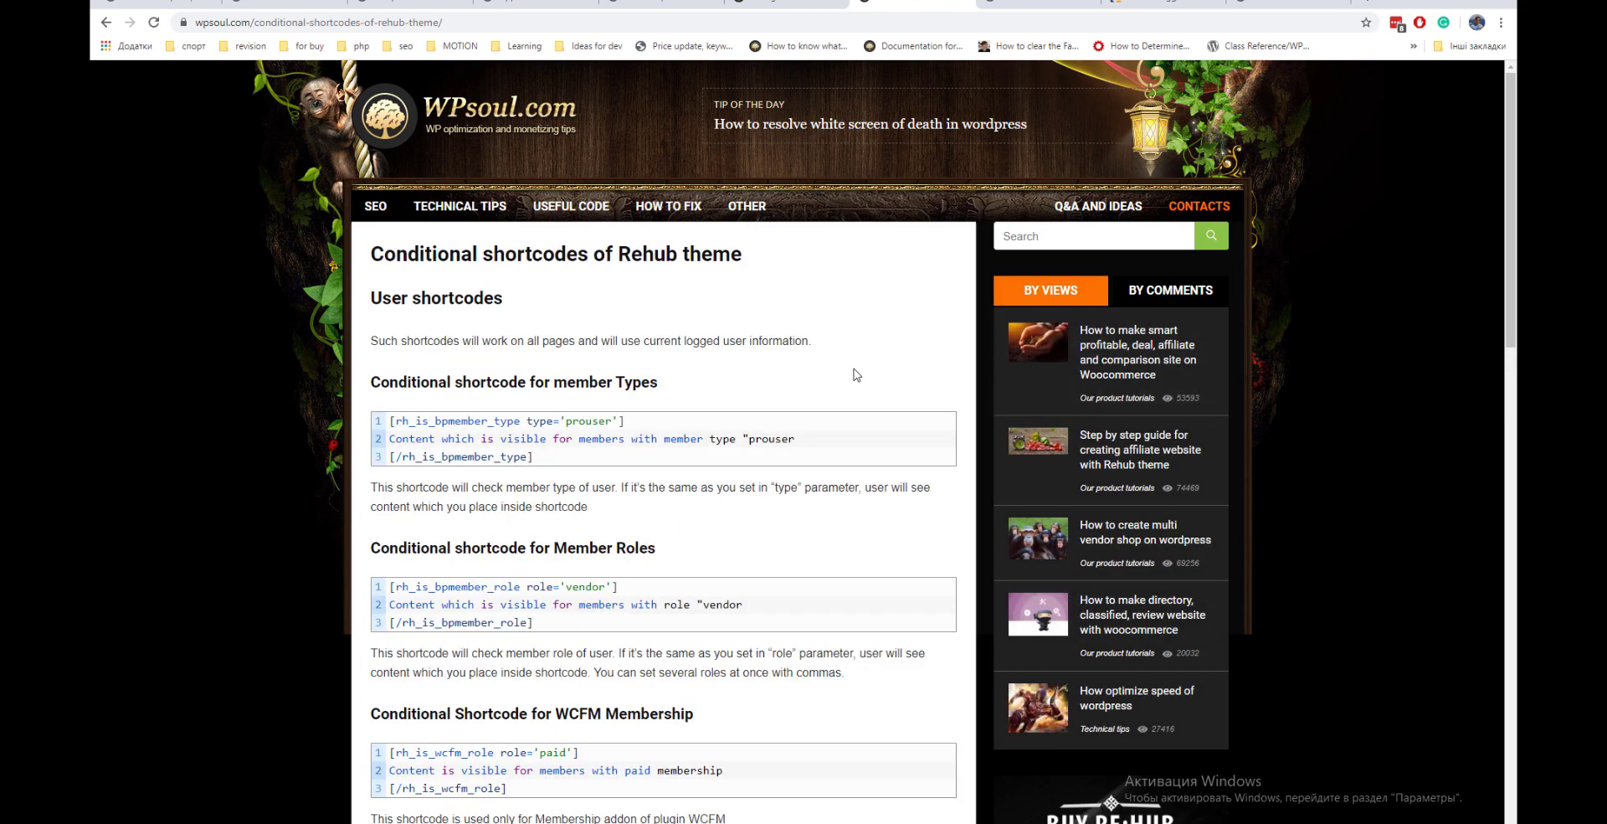
scroll(855, 374, "down", 3)
scroll(845, 374, "down", 3)
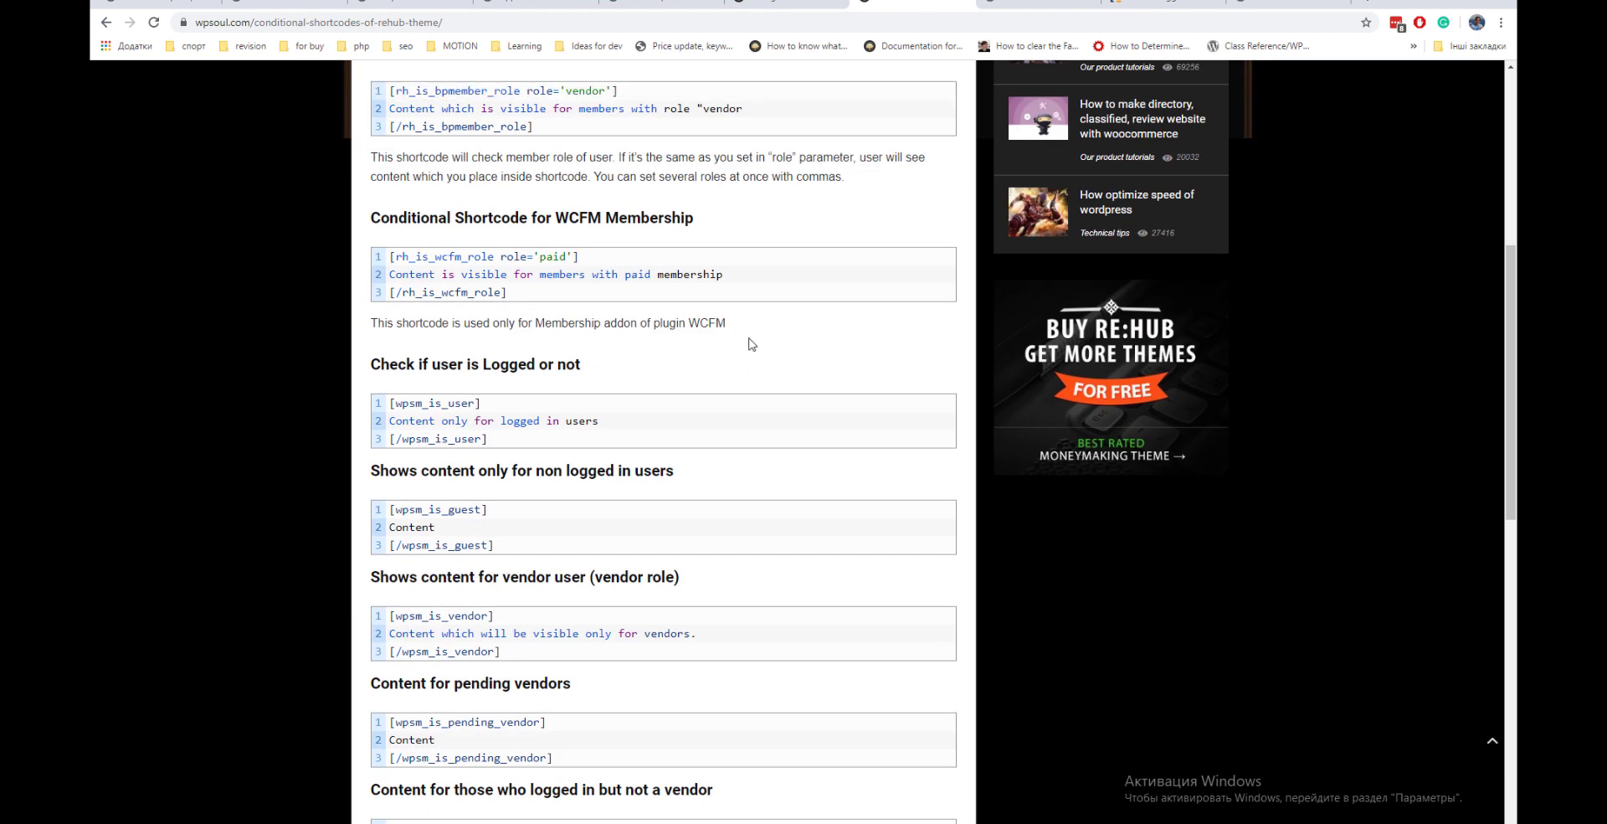
- Return to editing the Apple MacBook 12" 2018 product and open the template choices for its Content Egg block shortcode
key("alt+Tab")
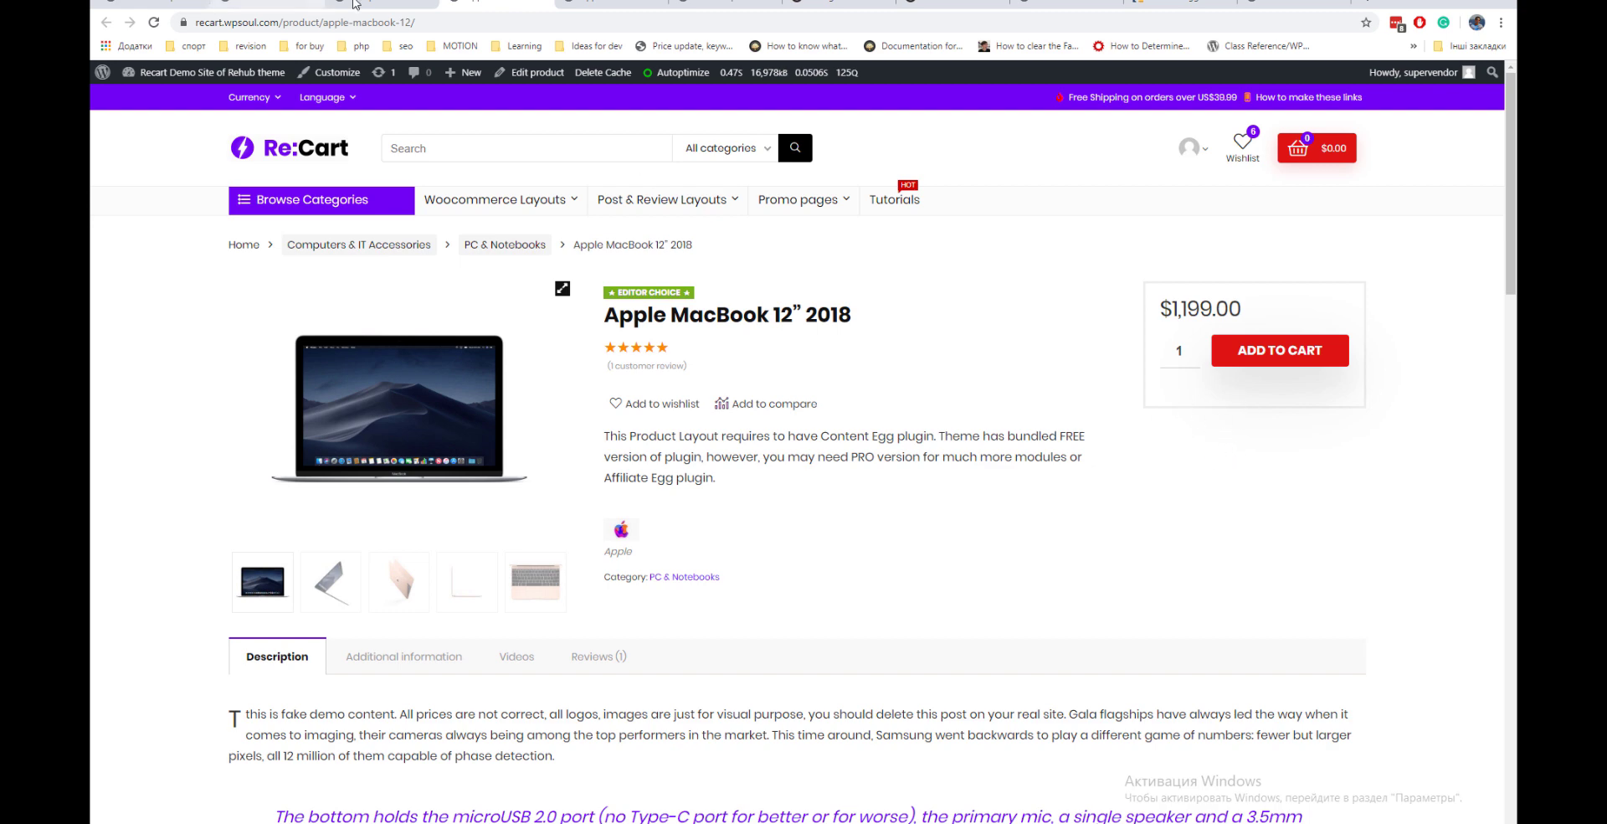
left_click(379, 4)
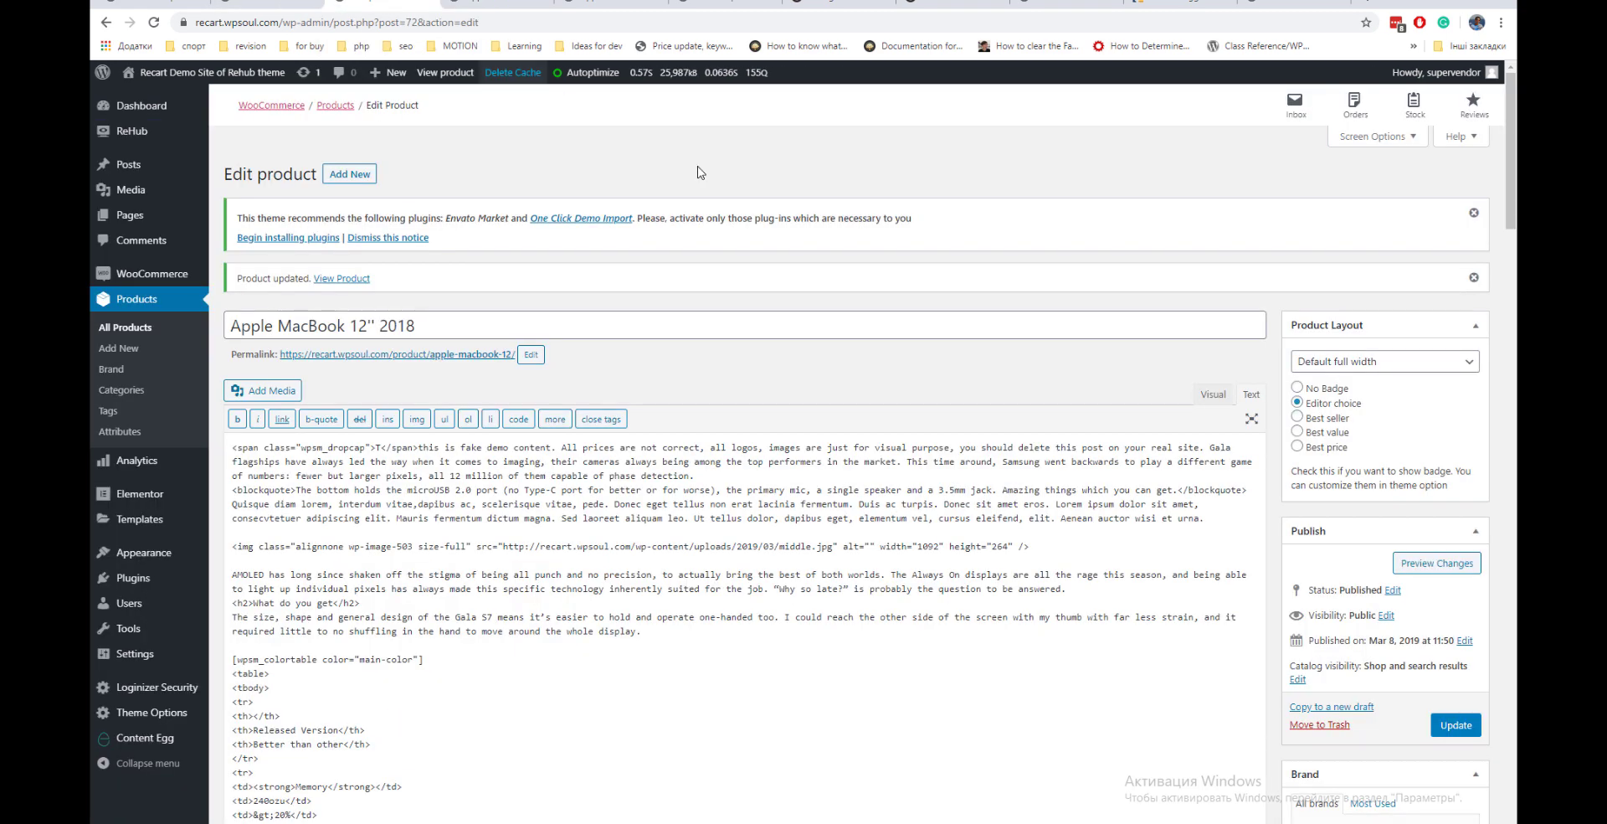
scroll(907, 260, "down", 10)
scroll(907, 258, "down", 6)
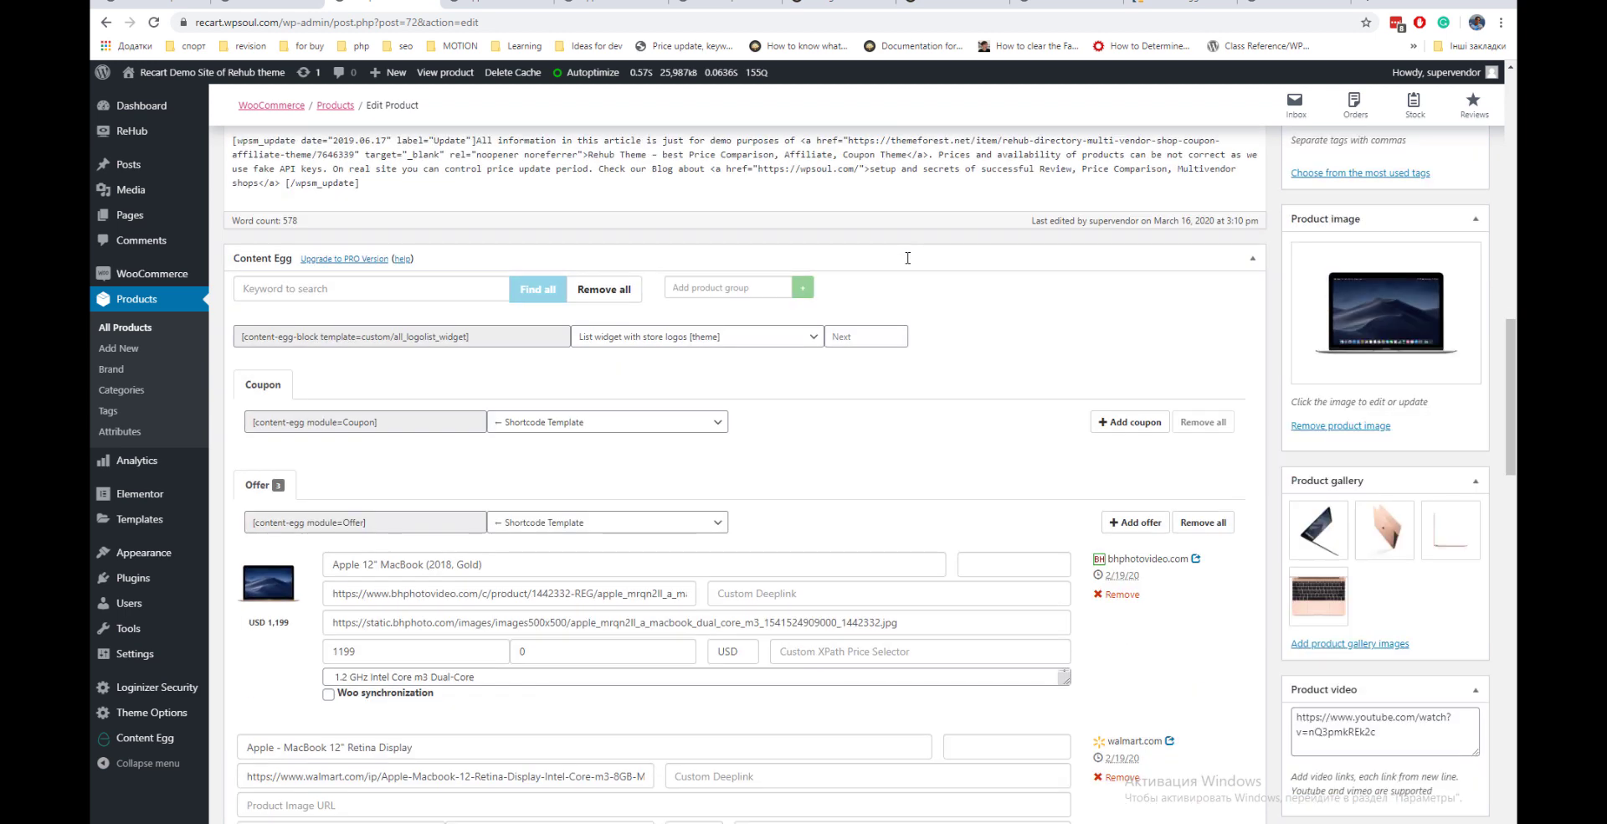
scroll(871, 297, "up", 3)
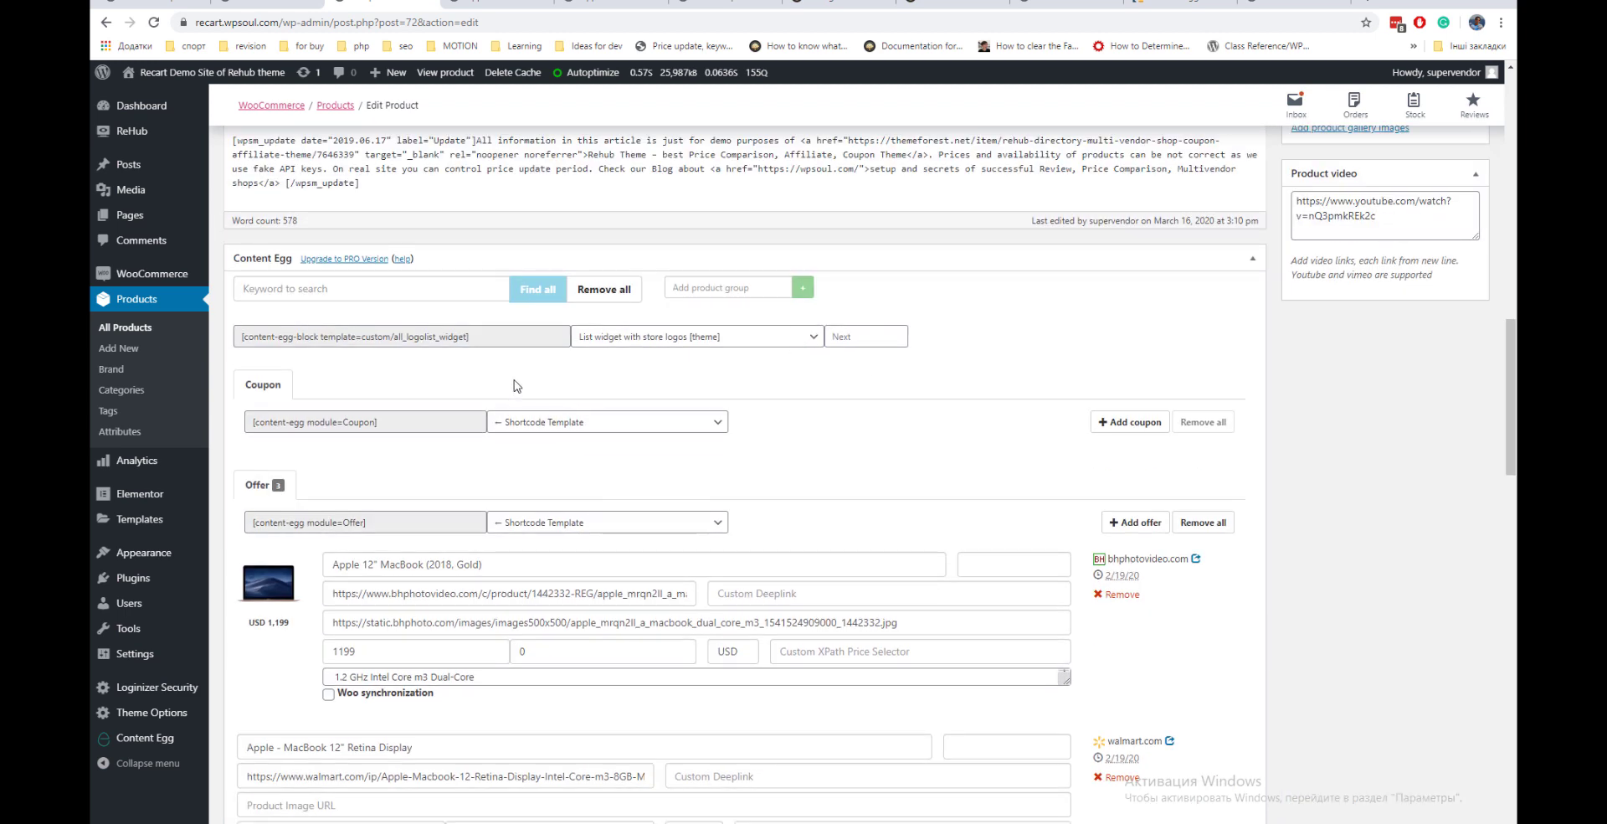
left_click(622, 341)
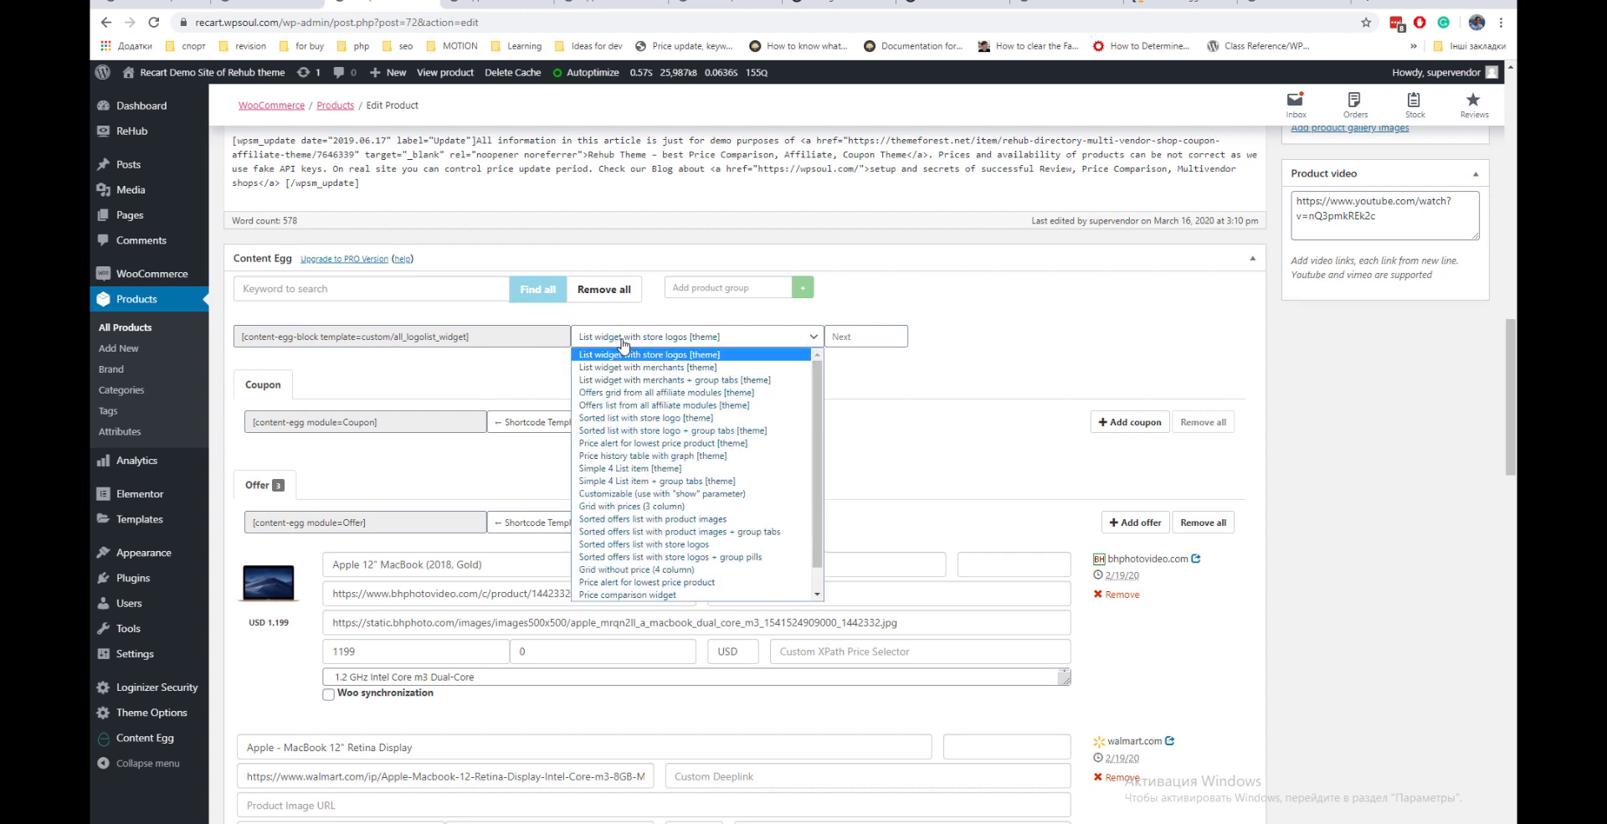